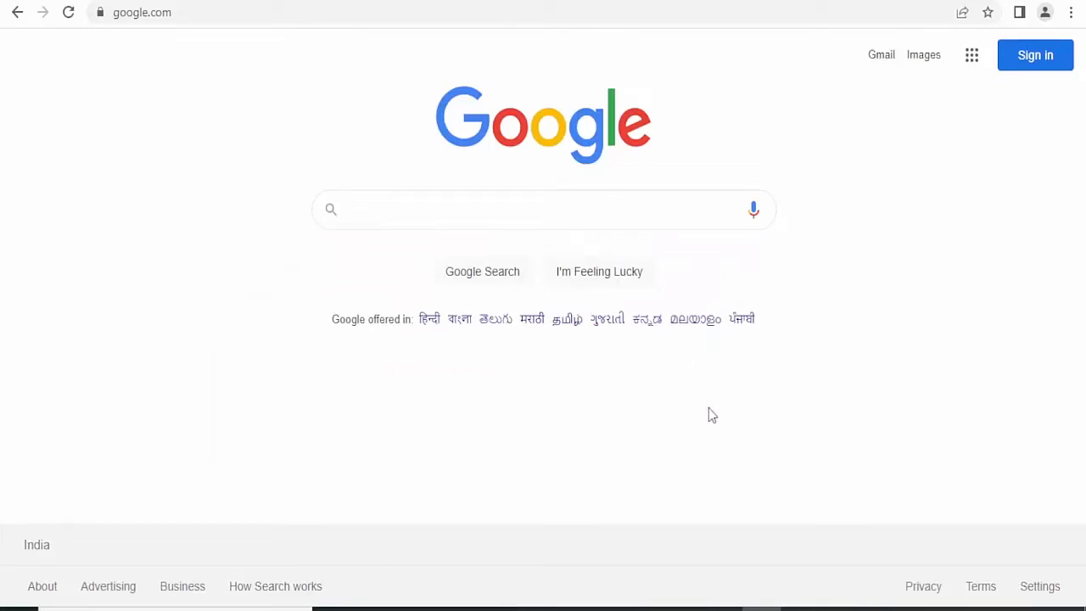
- Bring up the Windows Run prompt to launch a program
key(super+r)
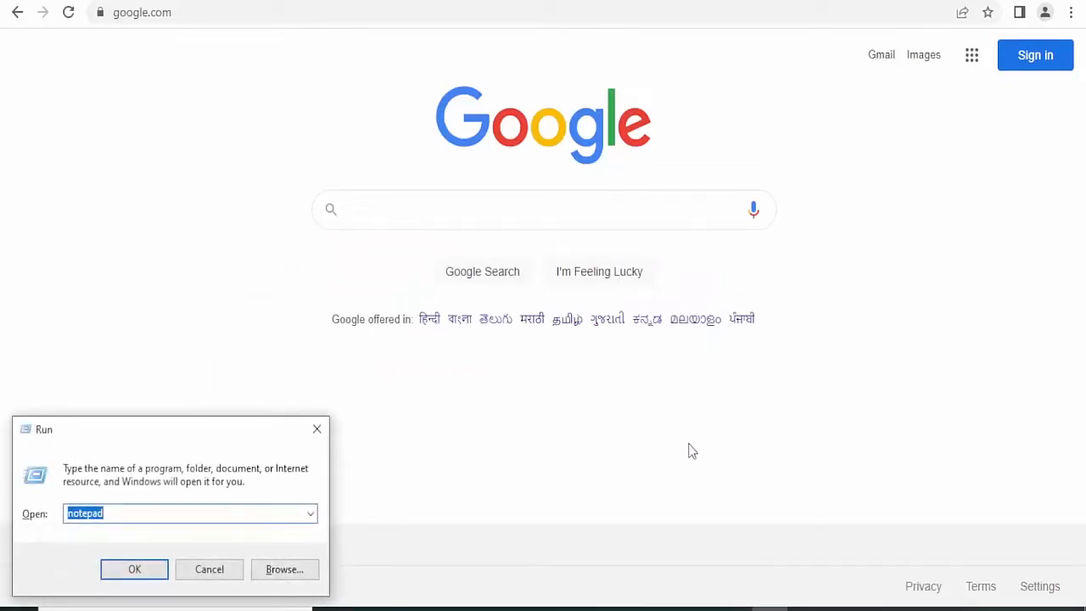
- Launch Notepad, move it aside, and list 'vehile number', 'owner deatils' and 'adress' on separate lines
key(Return)
drag(492, 51, 702, 69)
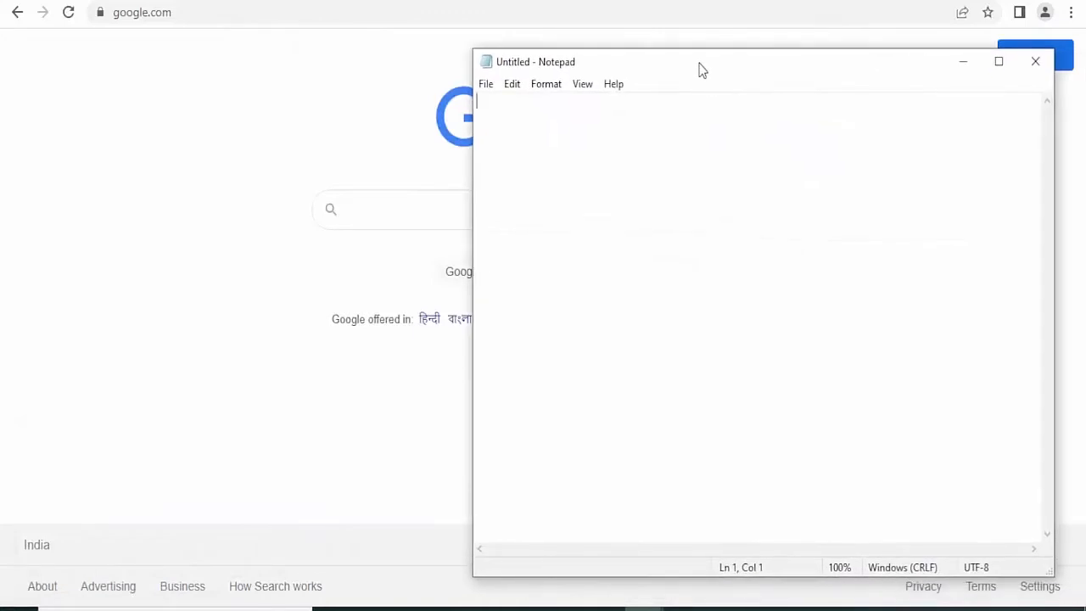
text(vehile)
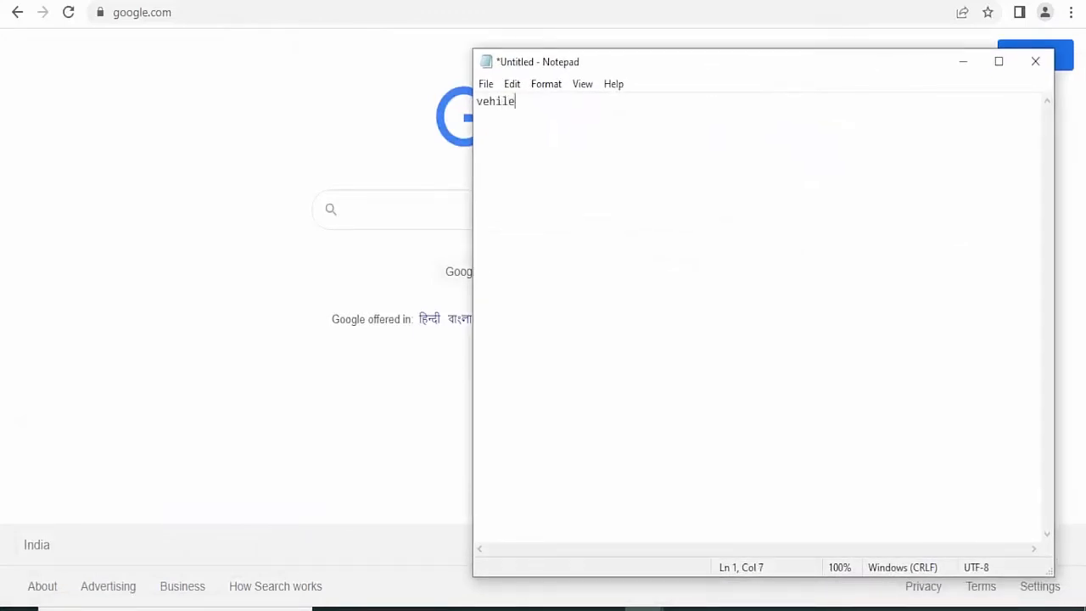
text( number)
key(Return)
text(owner dea)
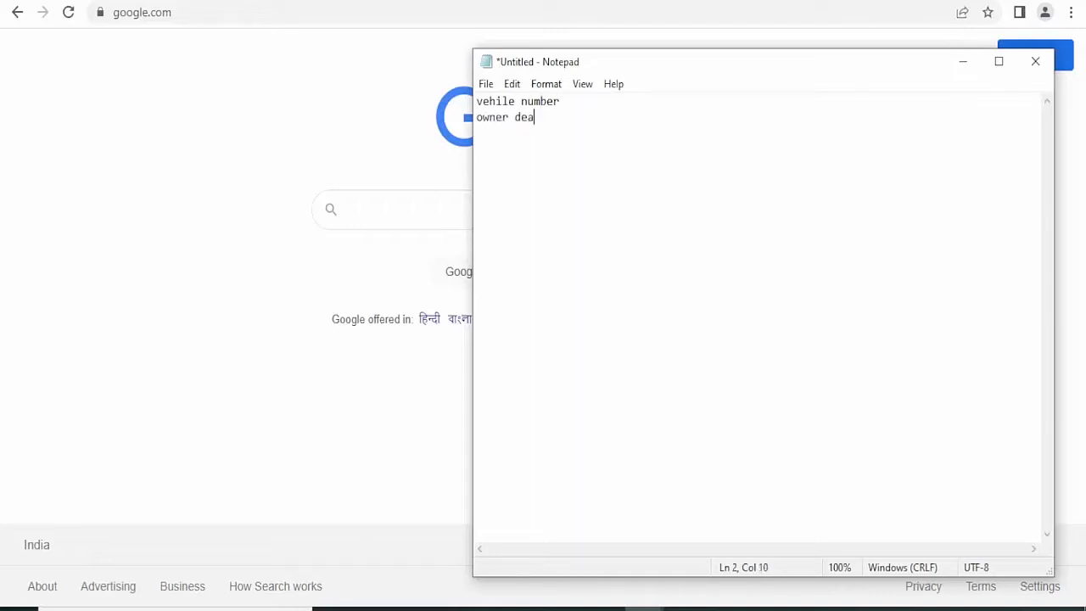
text(tisl)
key(BackSpace)
key(BackSpace)
text(ls )
text(adress)
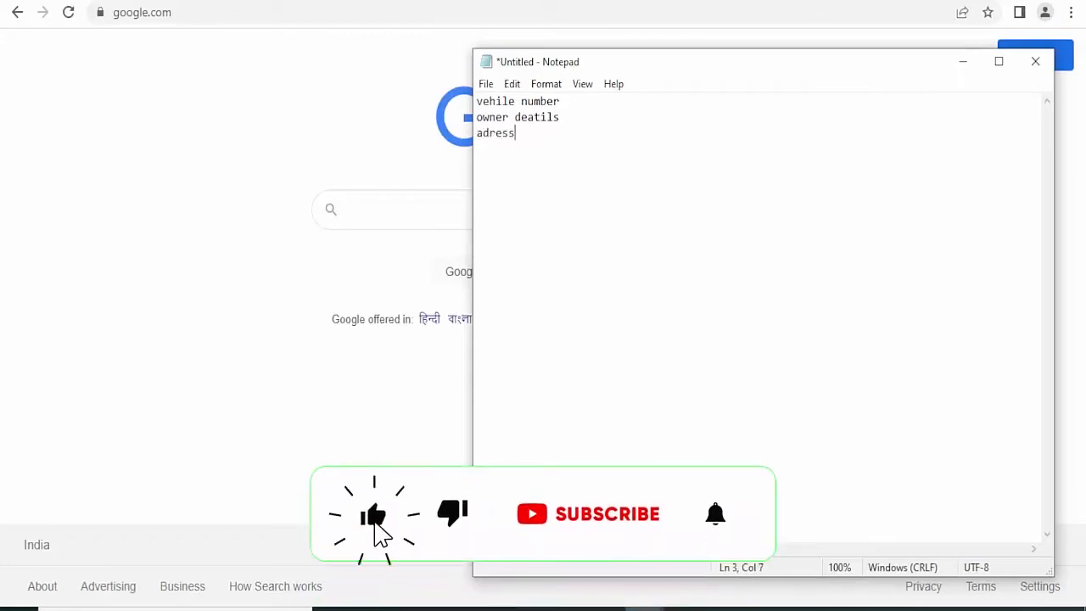
- Search Google for siam.in and open the SIAM website from the results
click(385, 214)
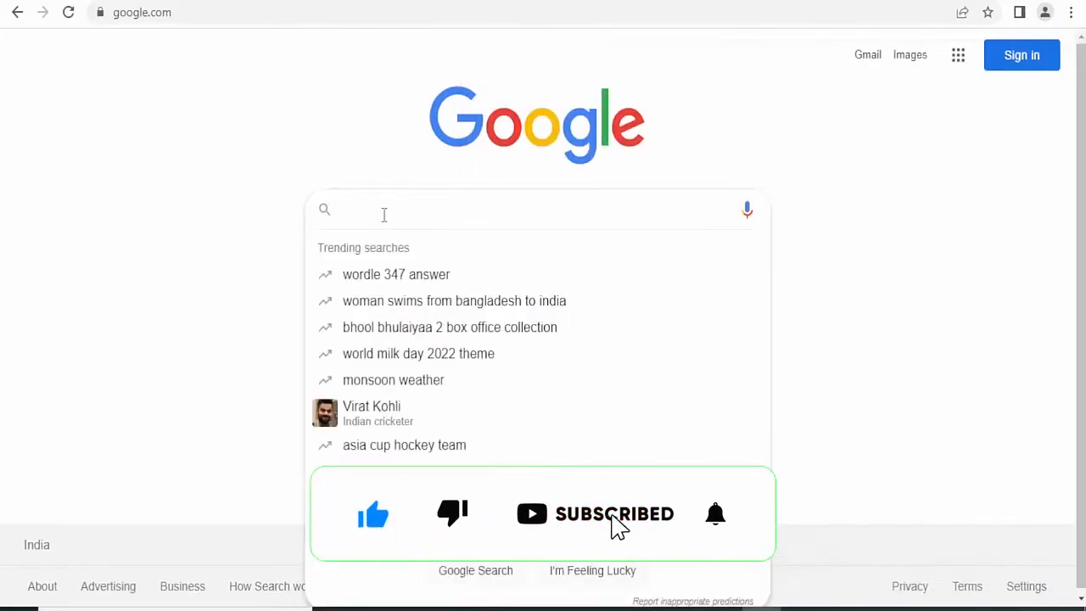
text(s)
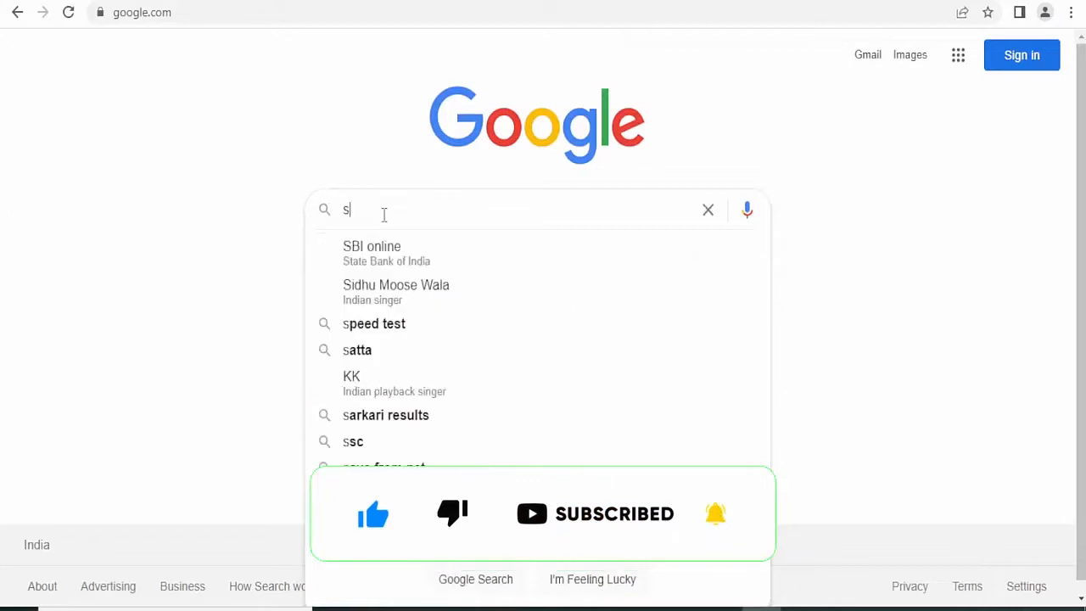
text(iam)
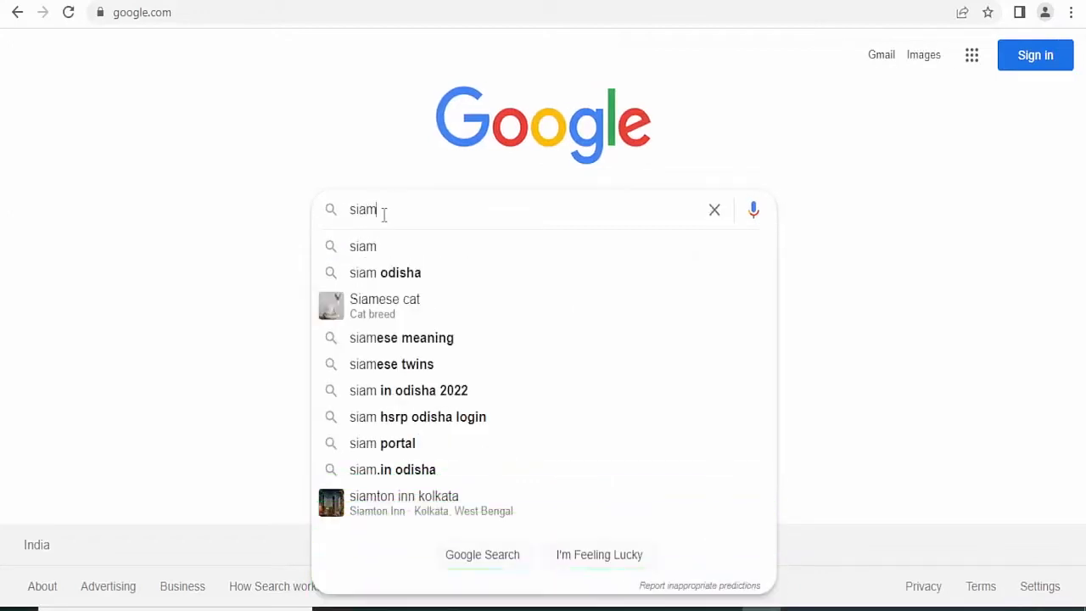
text(.in)
key(Return)
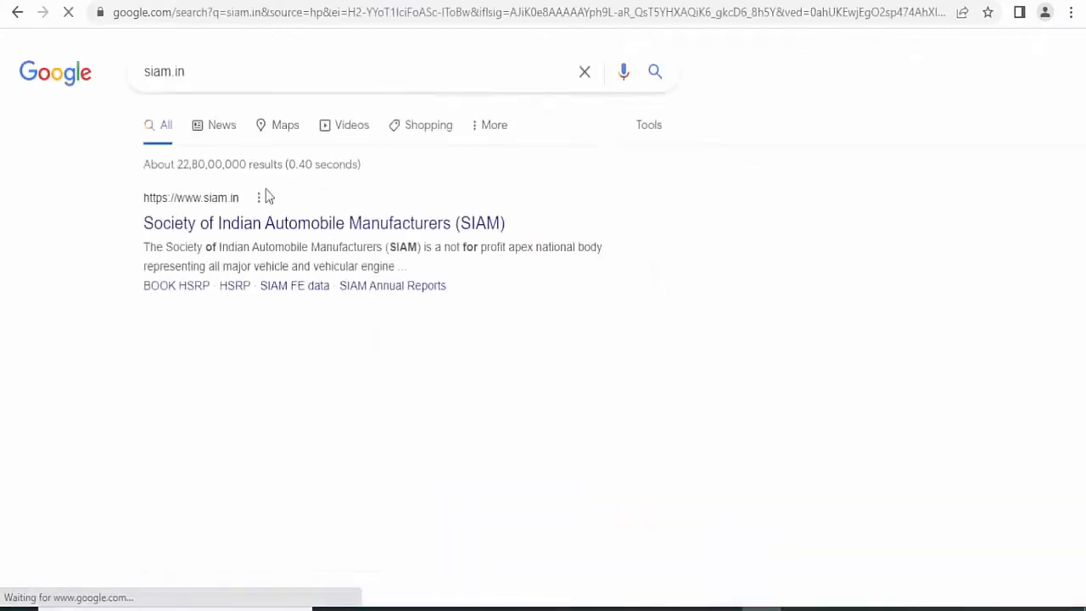
click(219, 229)
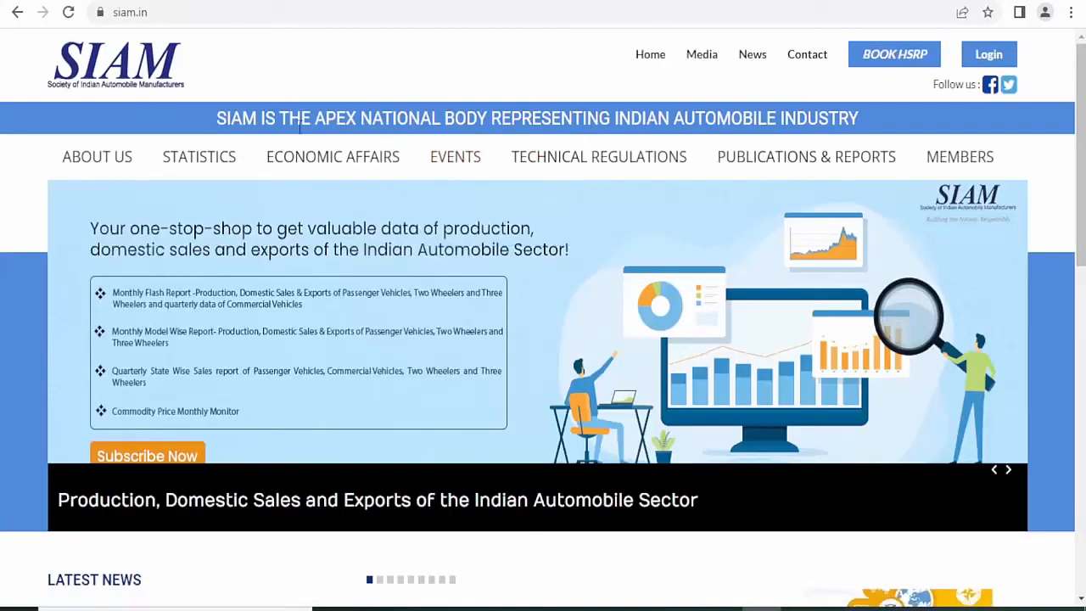
- Go to the SIAM HSRP booking registration form
drag(223, 123, 859, 120)
click(858, 120)
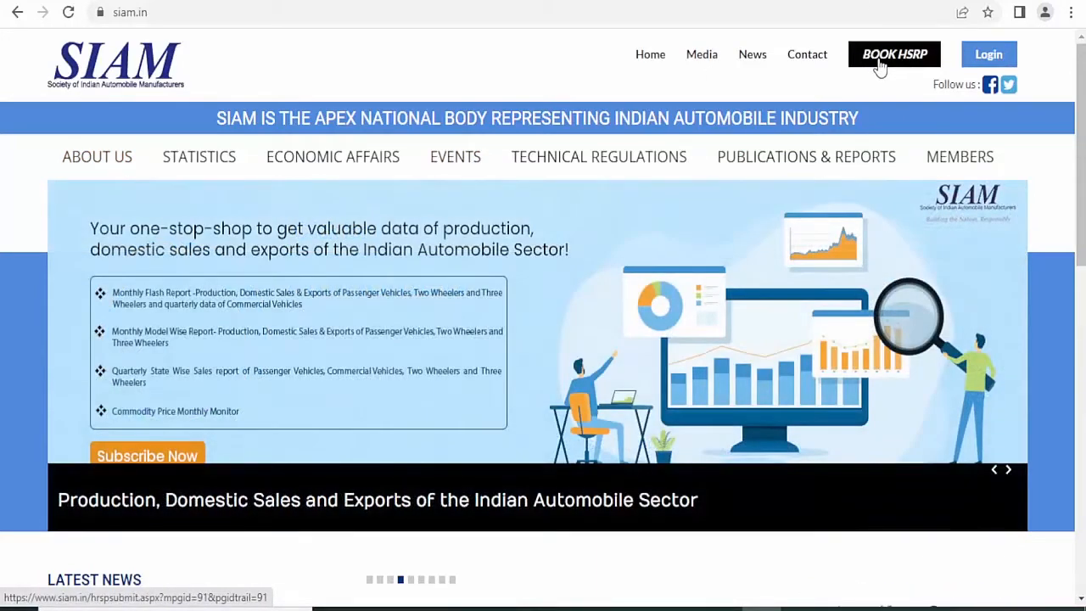
click(880, 66)
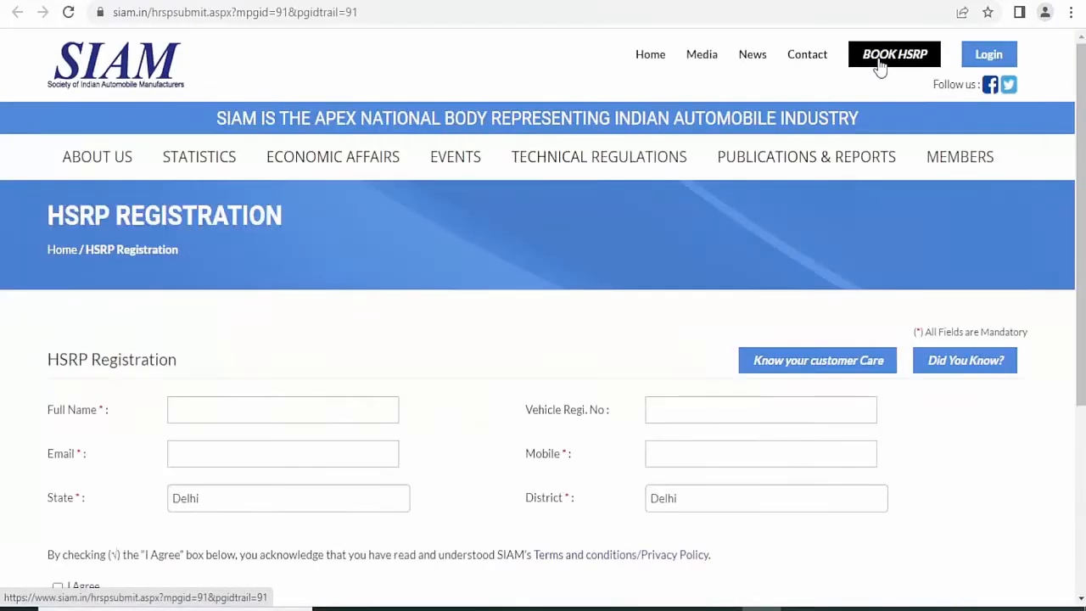
- Enter the applicant's full name and e-mail address, and set the state to Odisha
scroll(376, 399, down, 2)
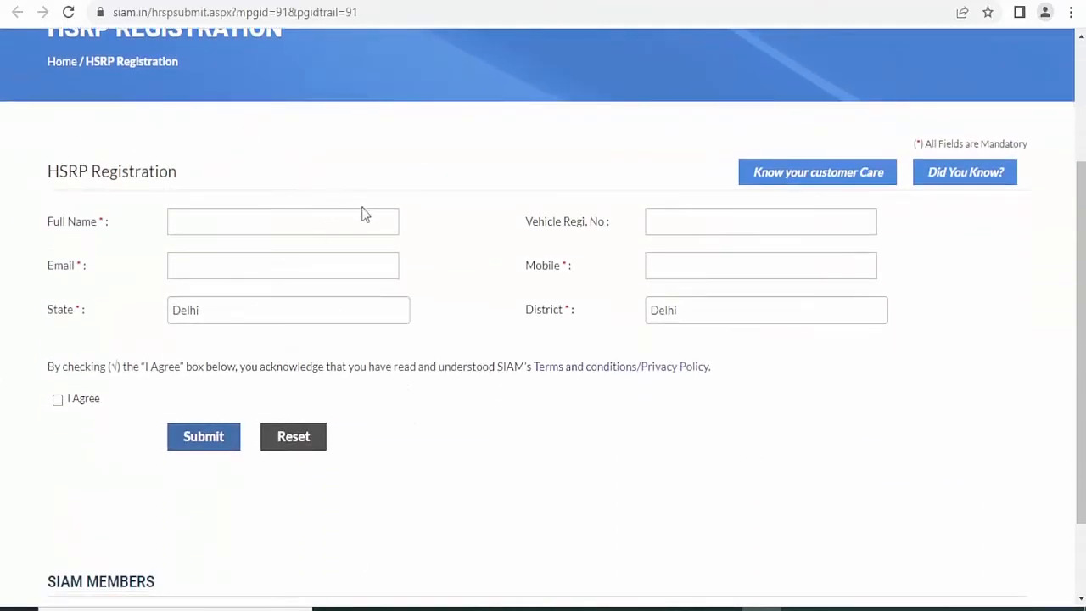
click(263, 223)
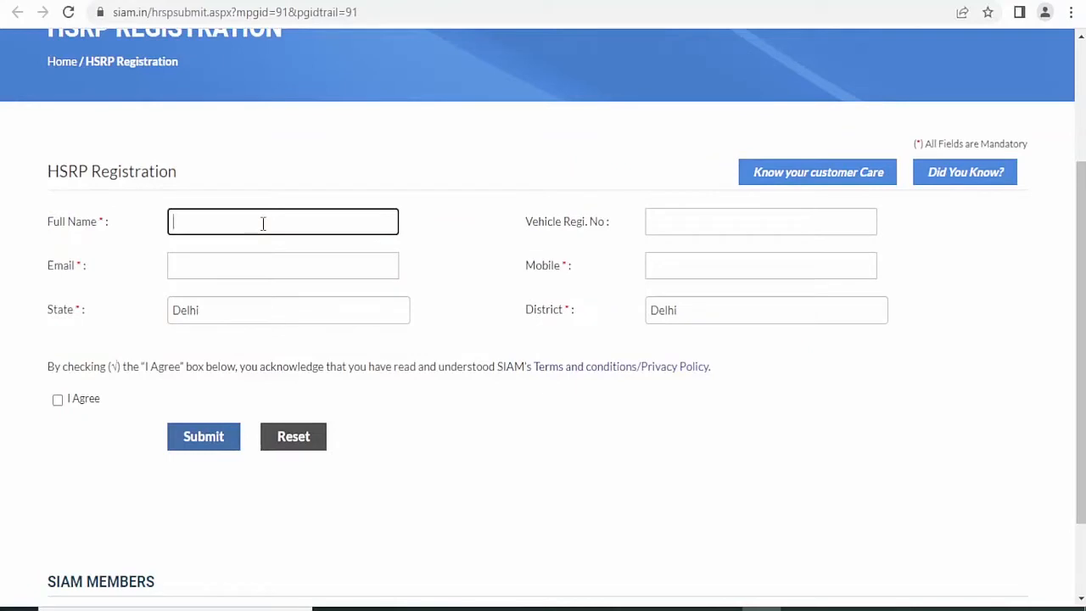
text(namekumar)
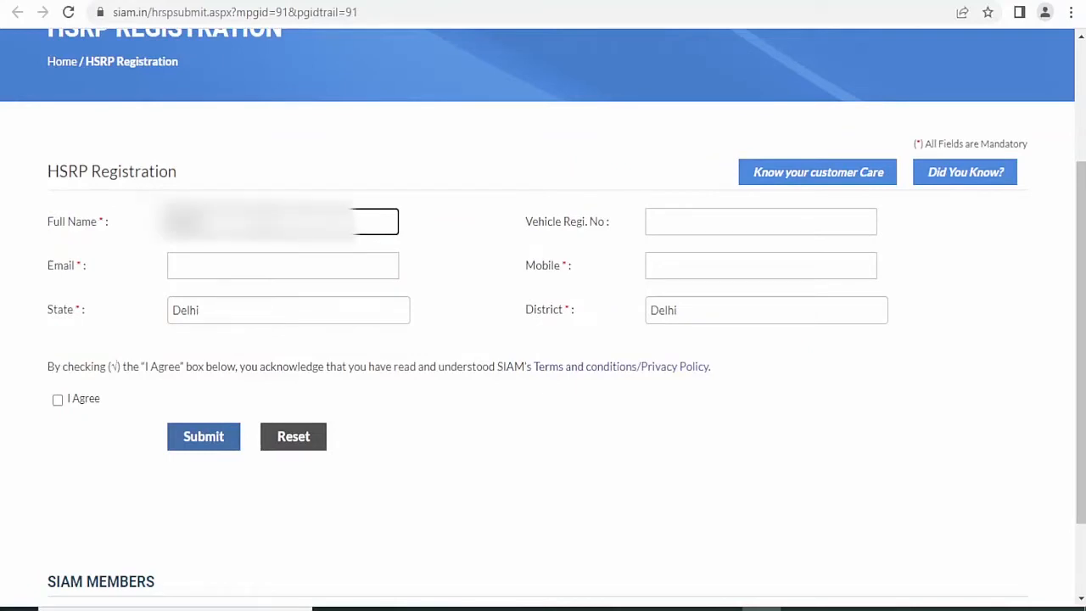
text(kumar)
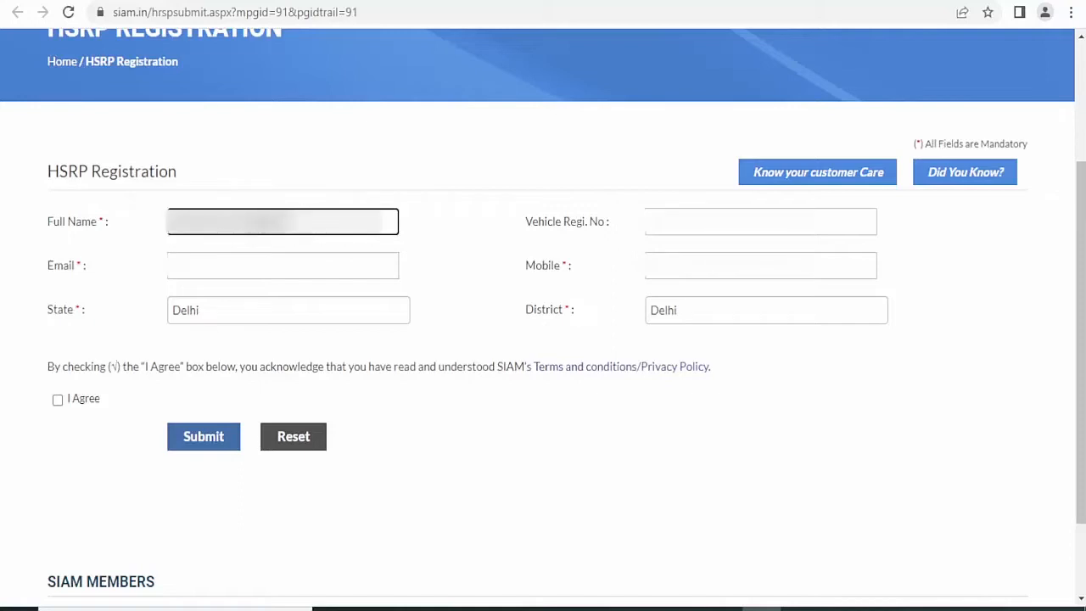
key(Tab)
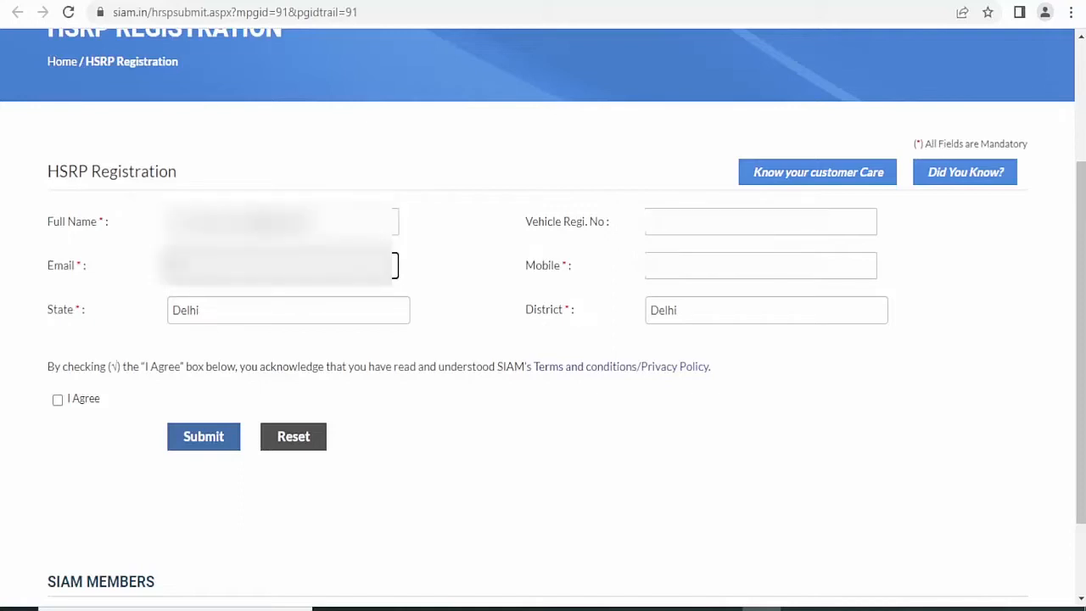
text(mail)
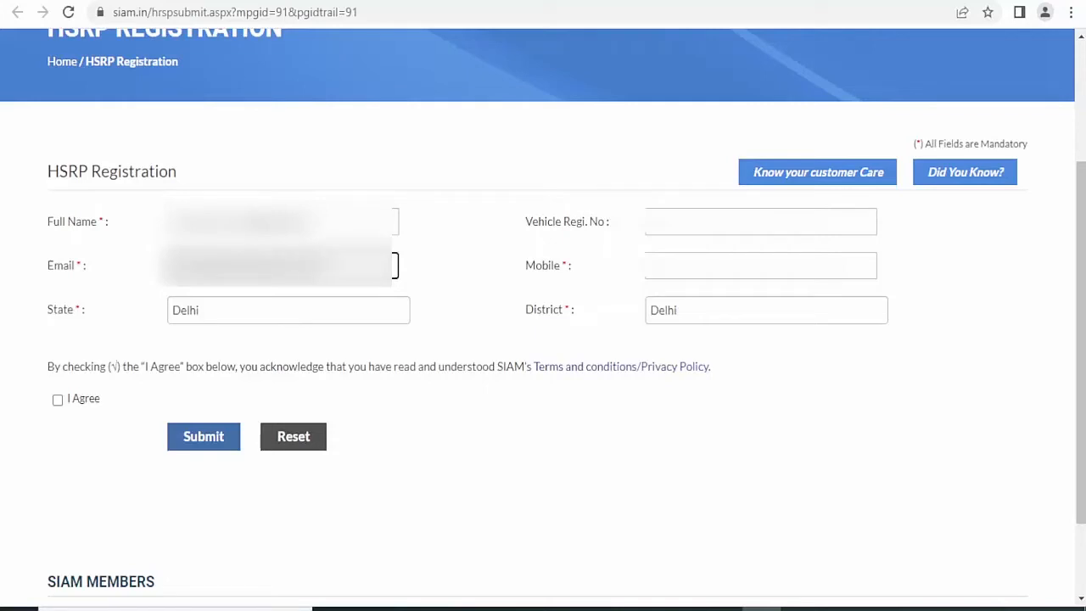
key(Tab)
key(o)
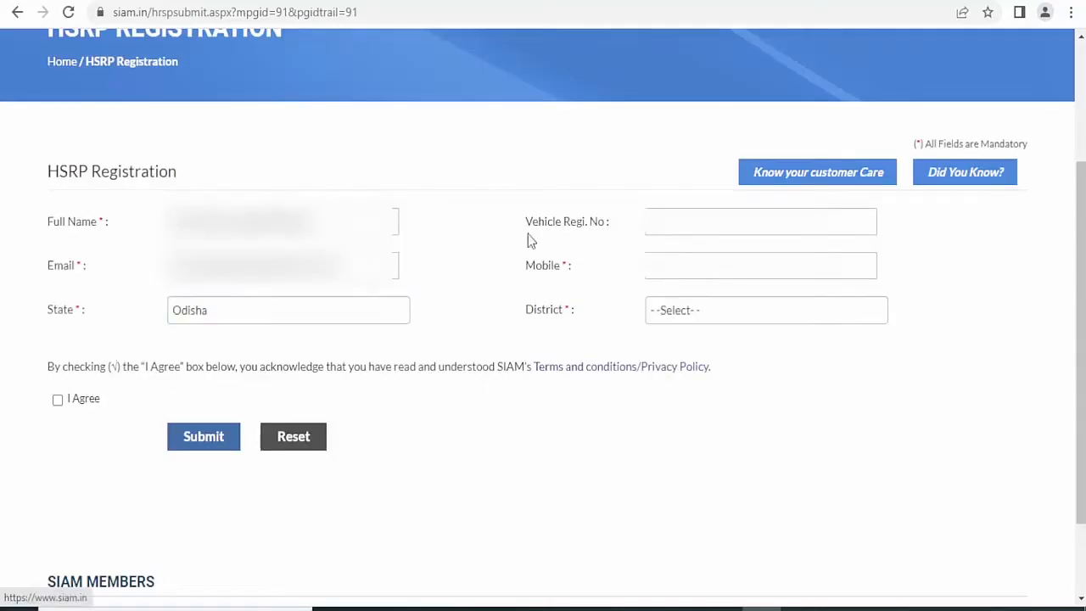
- Add the vehicle number and mobile number, choose district Khordha, accept the terms and submit
click(685, 223)
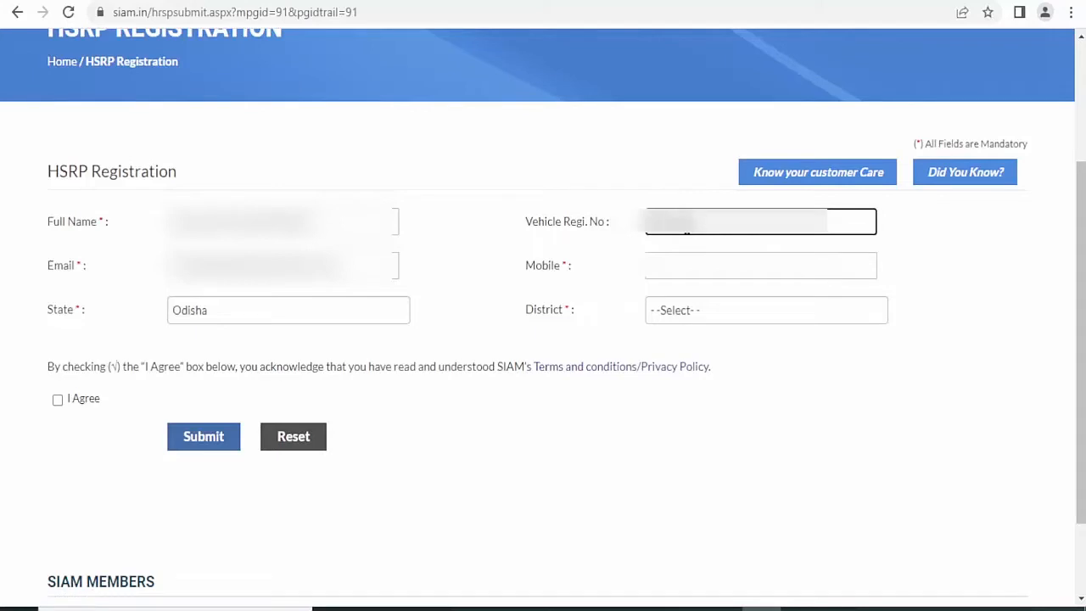
key(Tab)
text(•••)
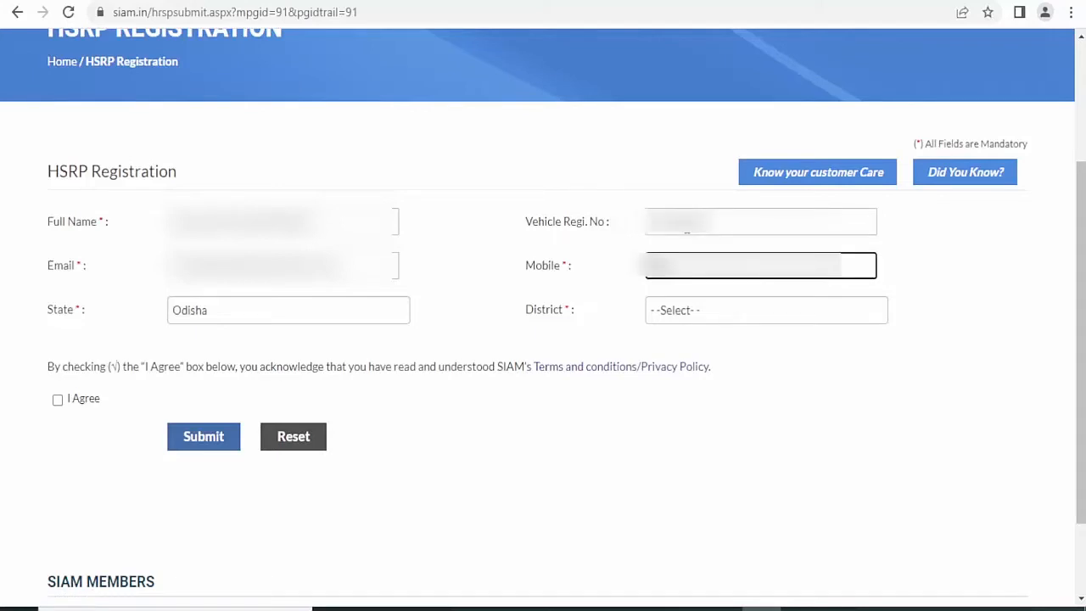
text(••)
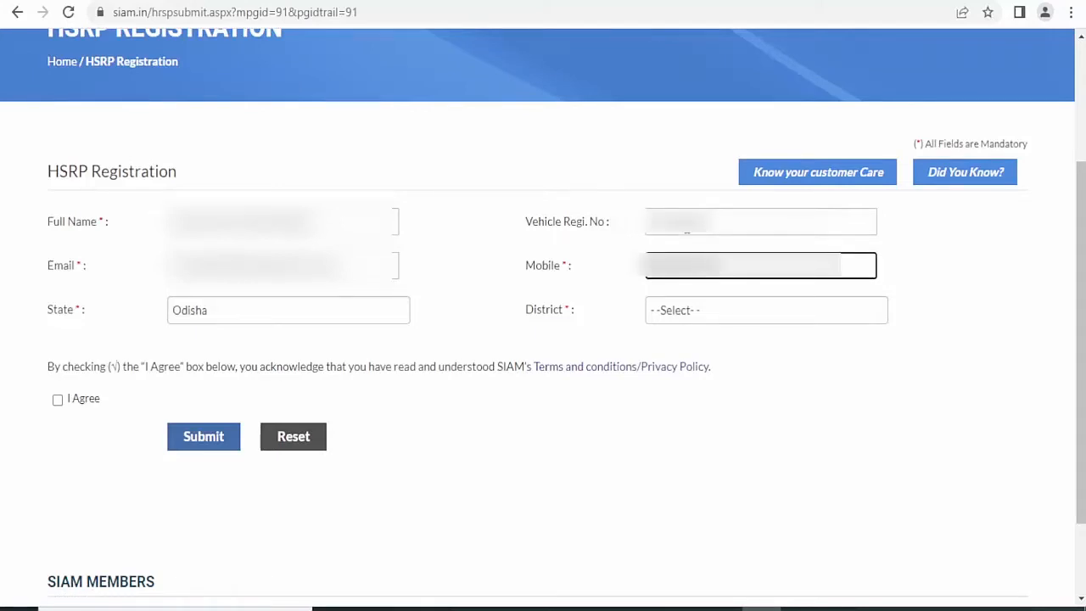
click(696, 312)
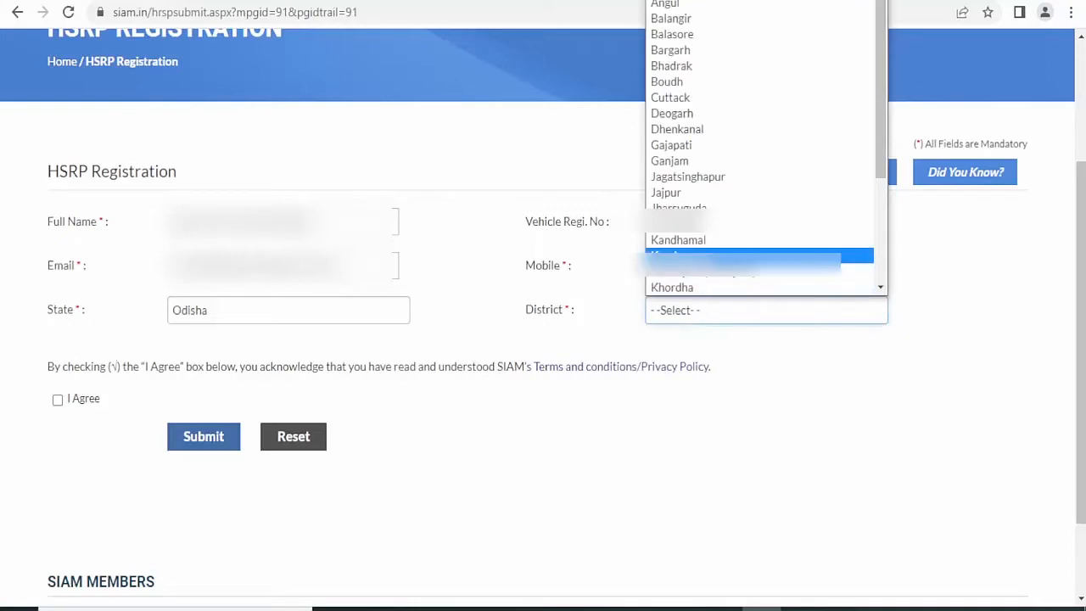
scroll(704, 255, down, 1)
click(704, 269)
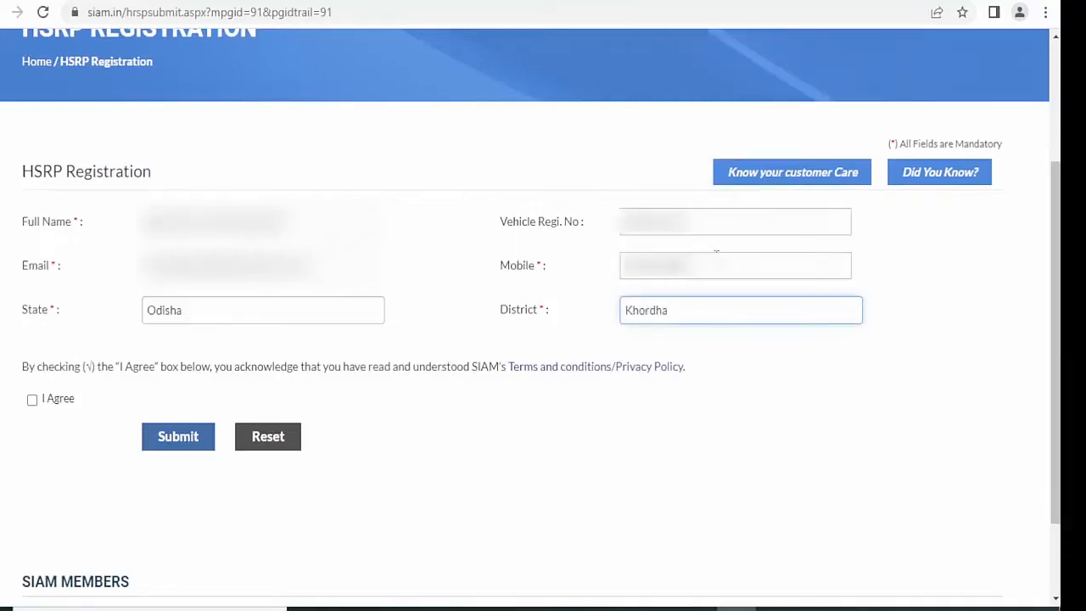
click(32, 399)
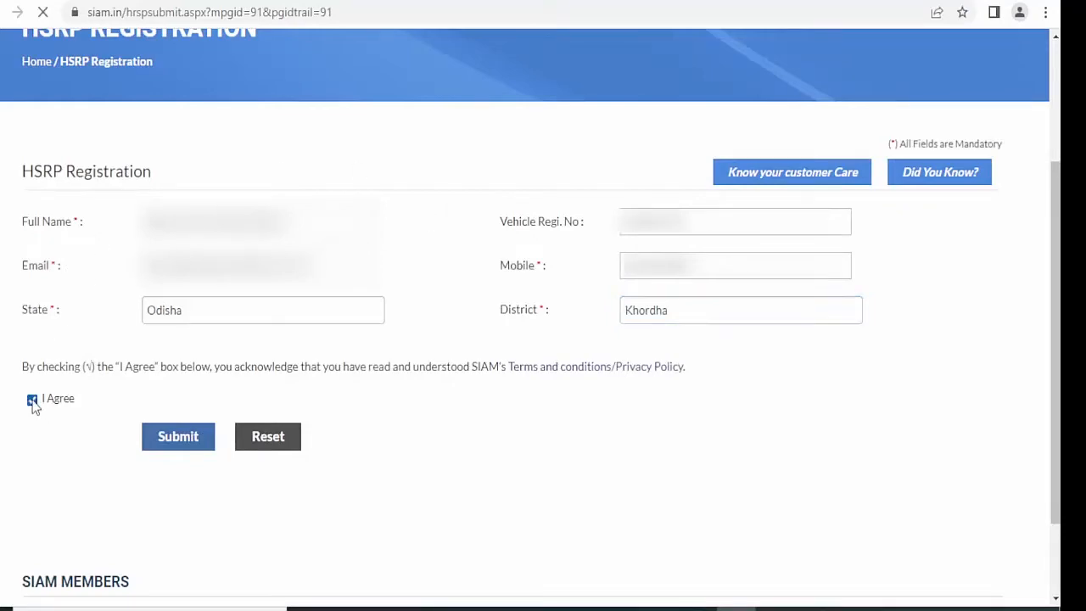
click(179, 443)
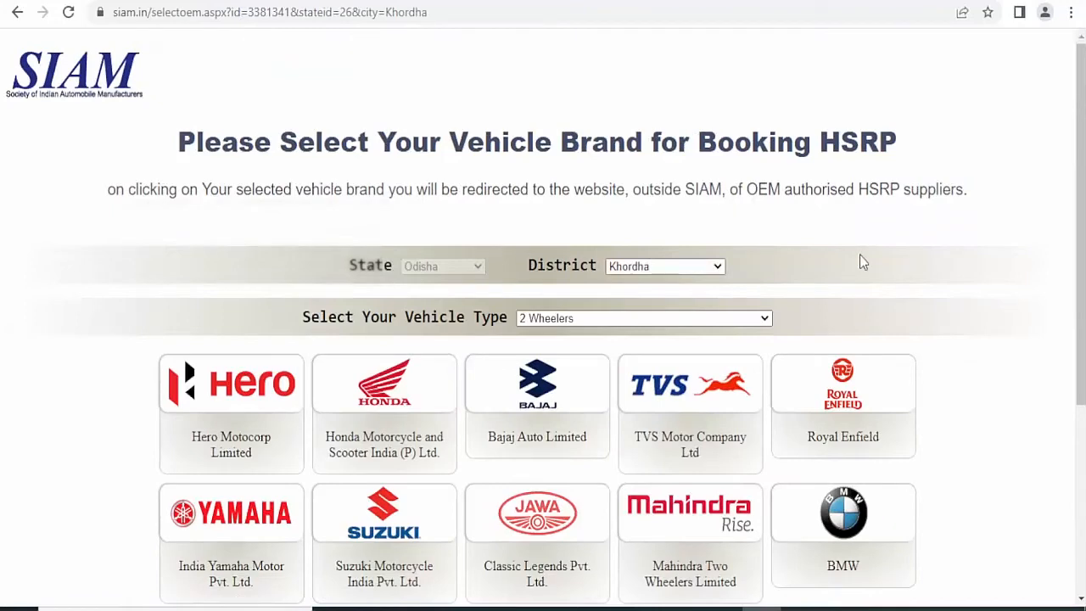
- Pick the Honda Motorcycle and Scooter India brand to reach makemyhsrp.com
scroll(859, 260, down, 1)
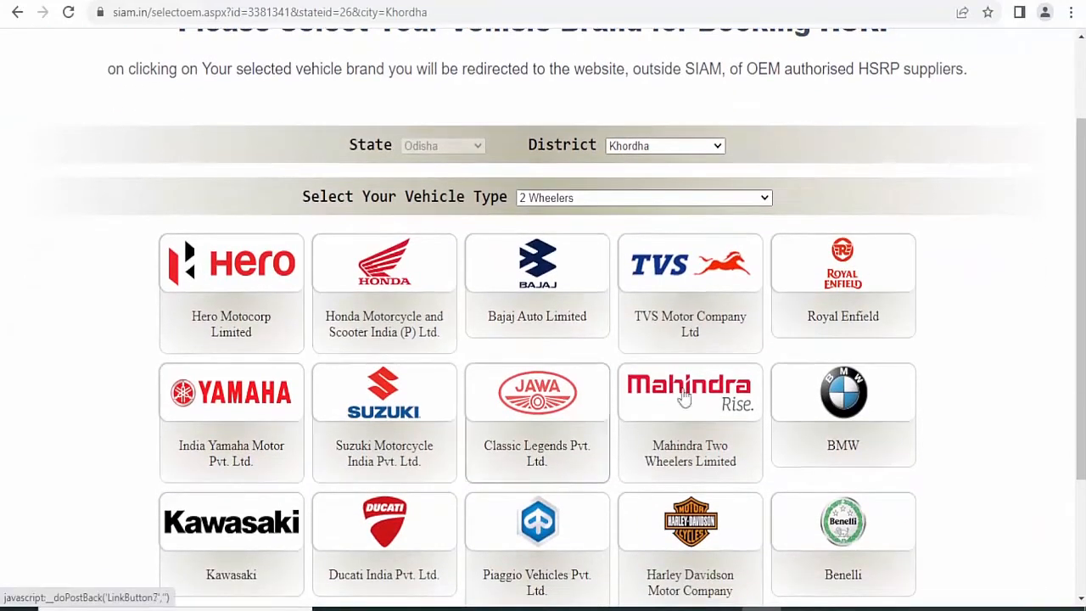
scroll(859, 339, down, 1)
scroll(858, 333, up, 1)
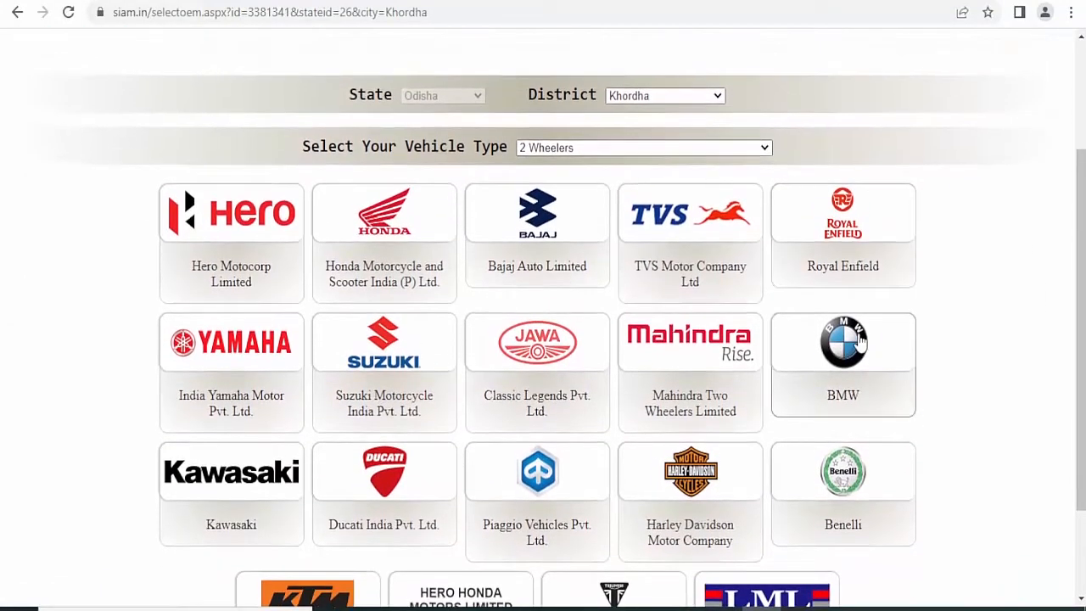
click(414, 247)
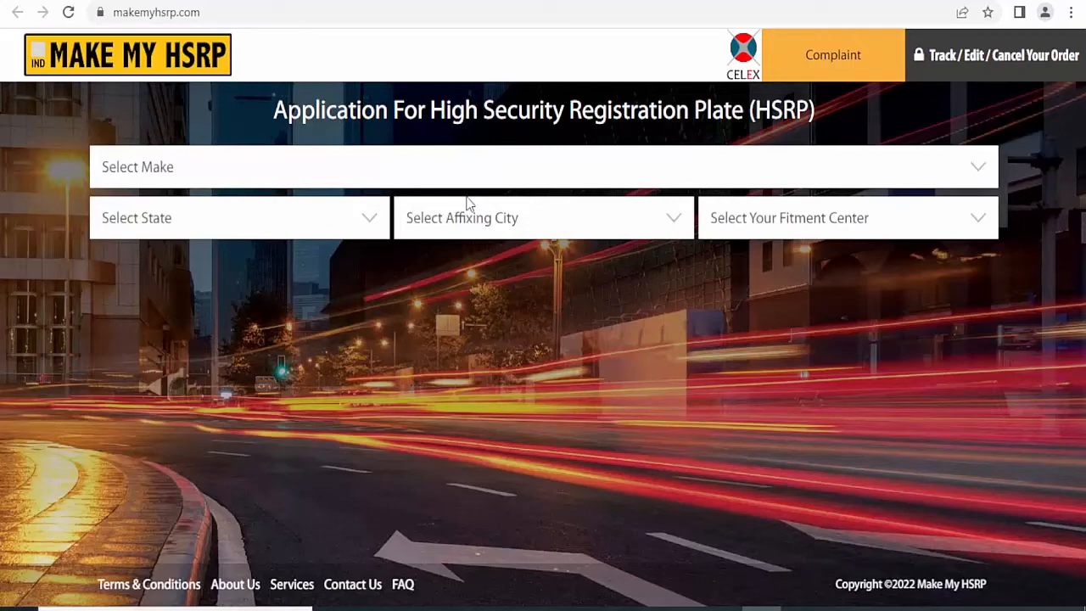
- Set the make to Honda Motorcycle and Scooter India and the state to ODISHA
click(985, 173)
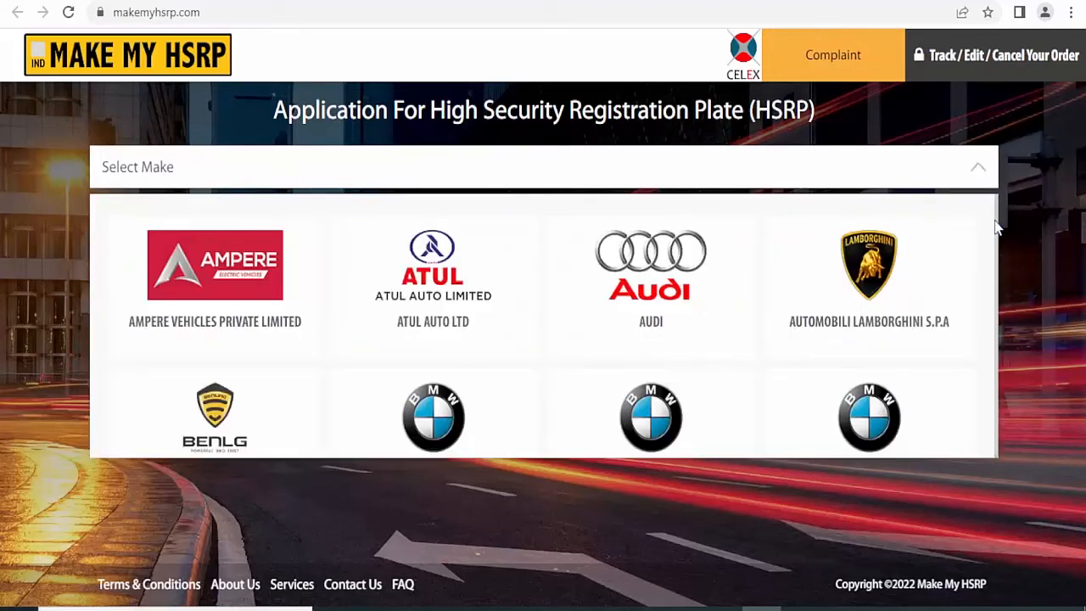
drag(1000, 227, 995, 295)
click(862, 302)
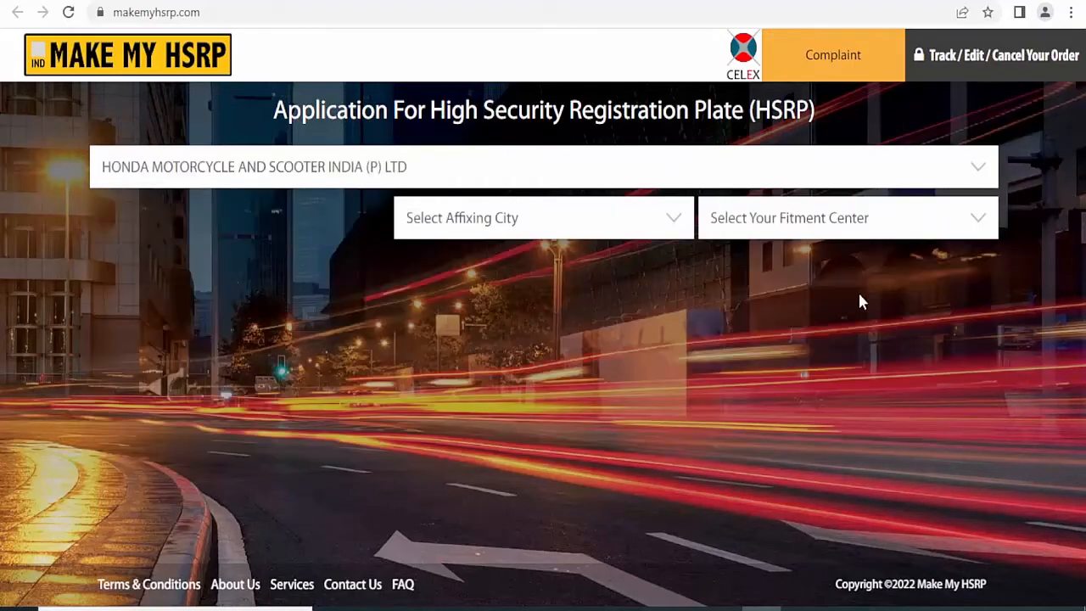
click(364, 220)
click(295, 287)
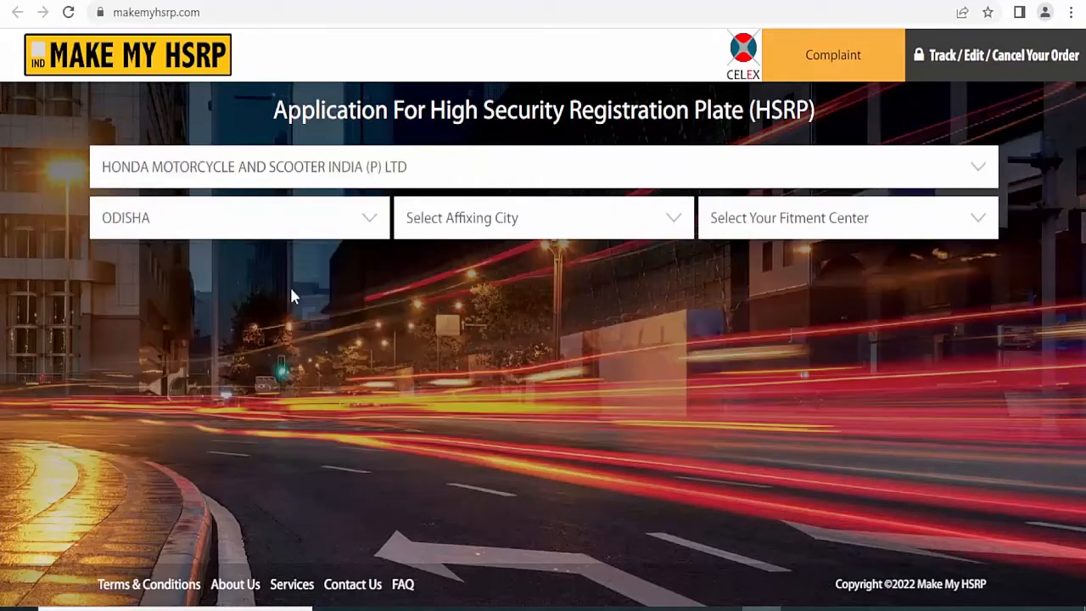
- Choose Bhubaneswar as the affixing city and bring up the fitment centre list
click(575, 227)
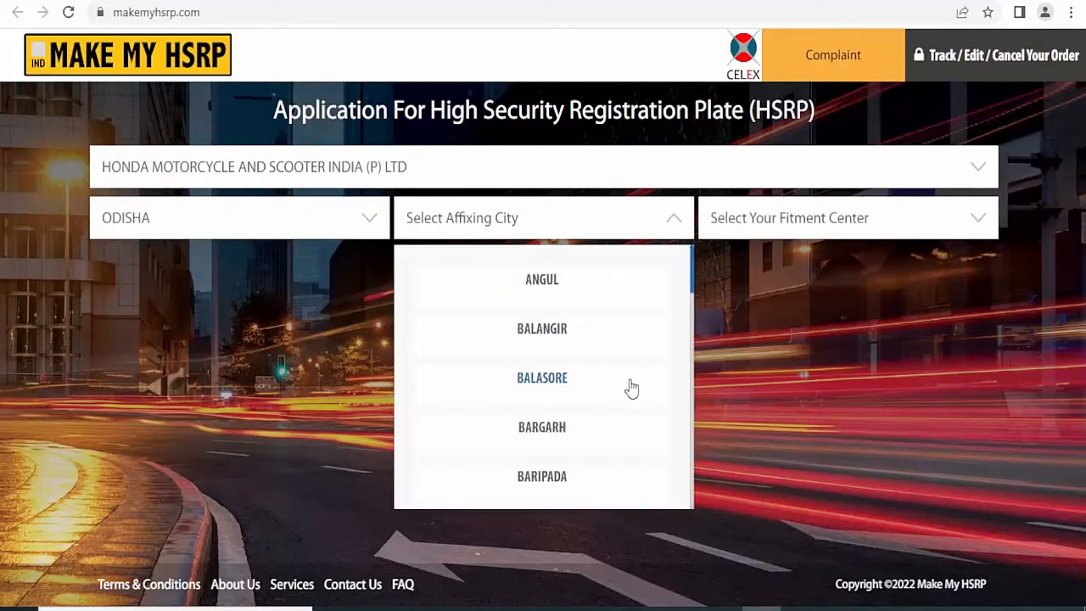
scroll(577, 446, down, 2)
scroll(581, 447, down, 1)
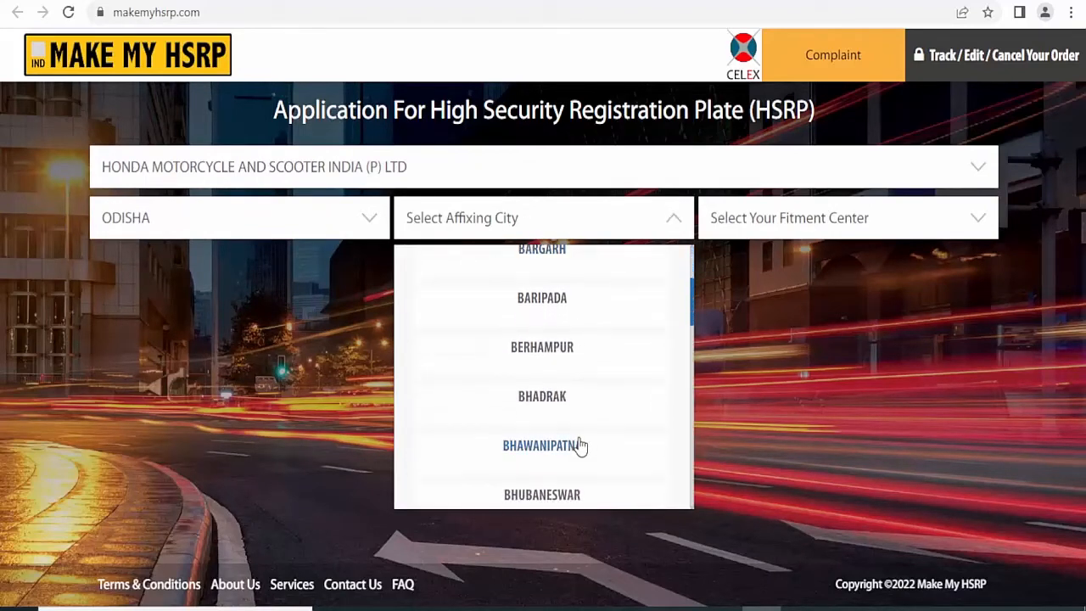
scroll(581, 446, down, 1)
click(577, 444)
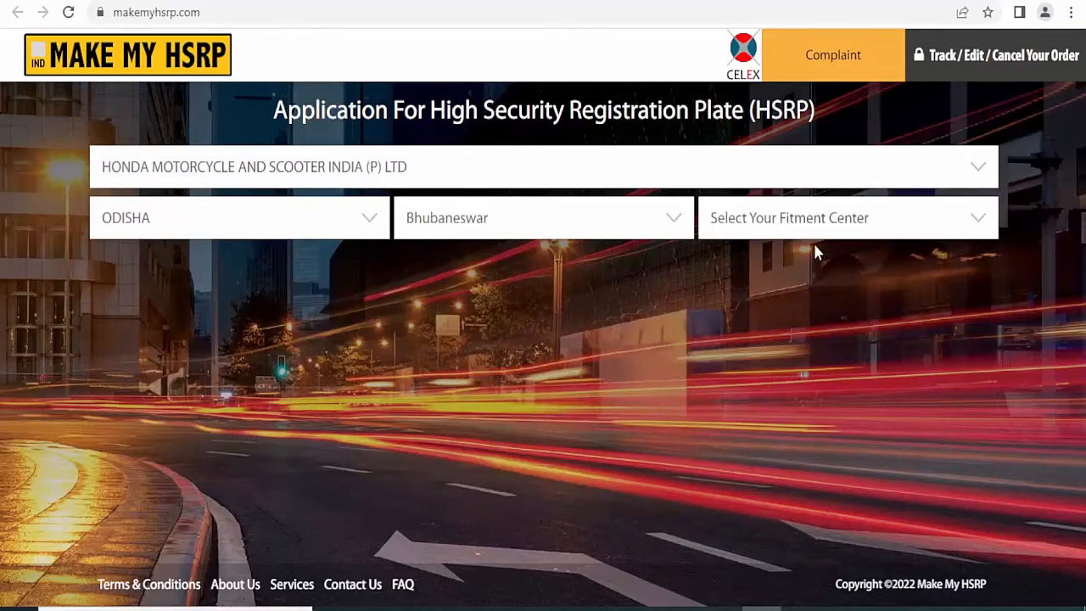
click(816, 227)
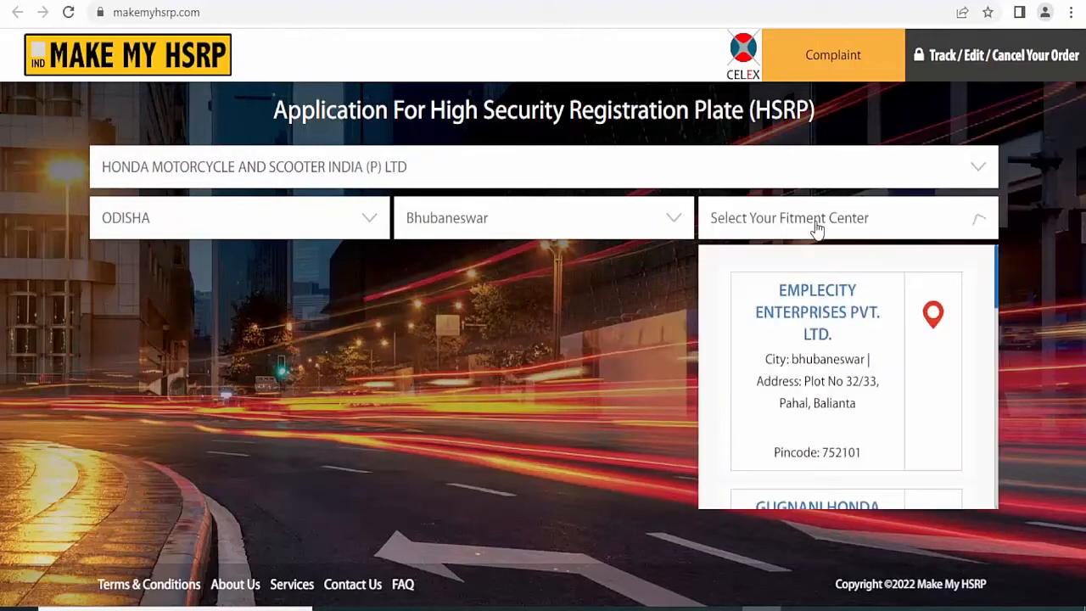
click(992, 294)
click(983, 233)
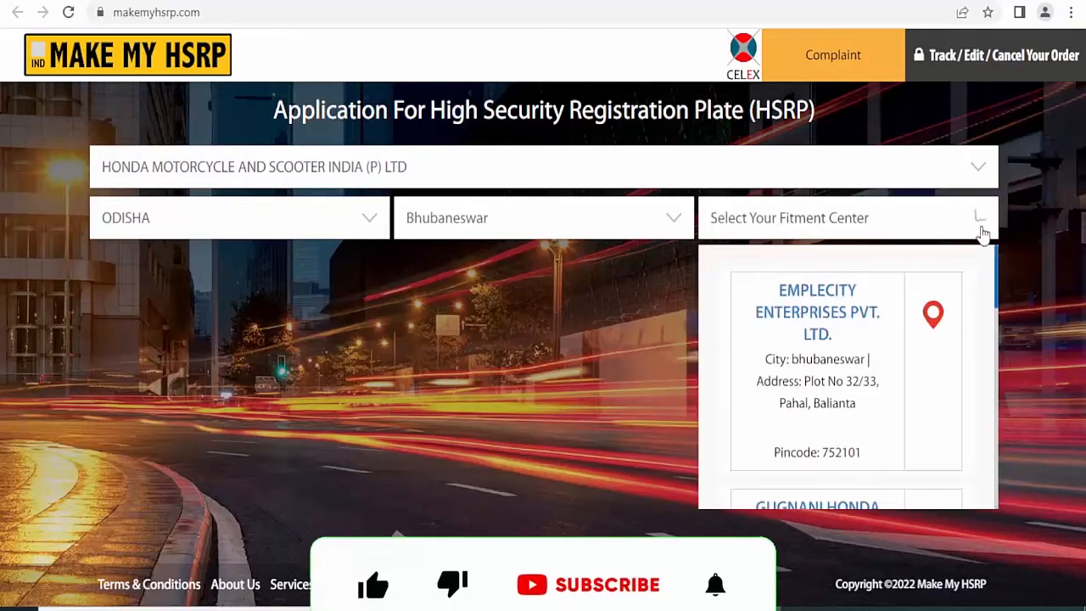
- Scroll the fitment centre list and select PGL HONDA
scroll(999, 341, down, 2)
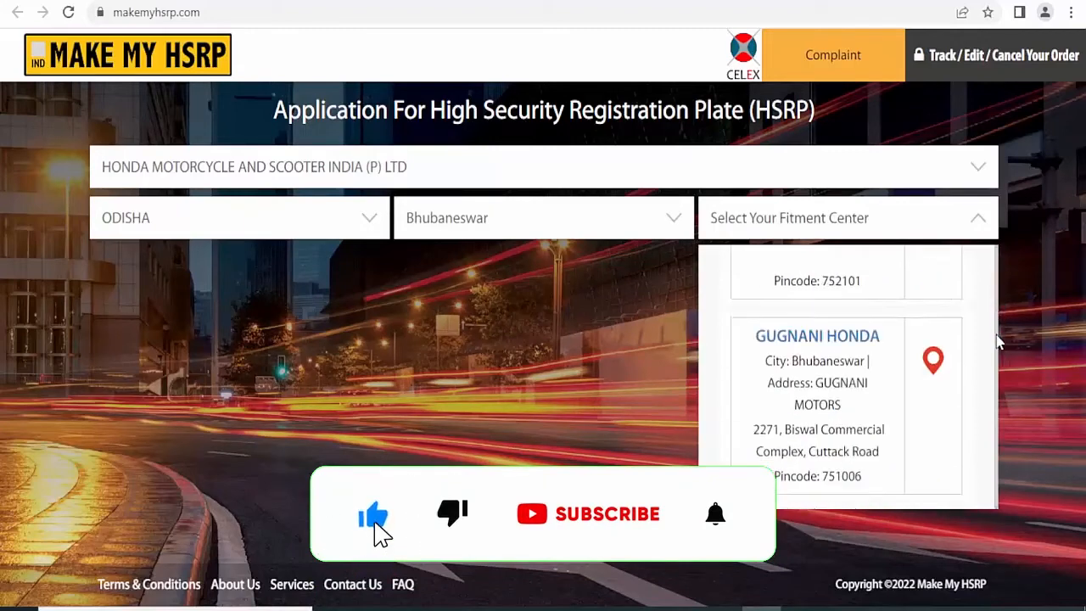
scroll(999, 341, down, 5)
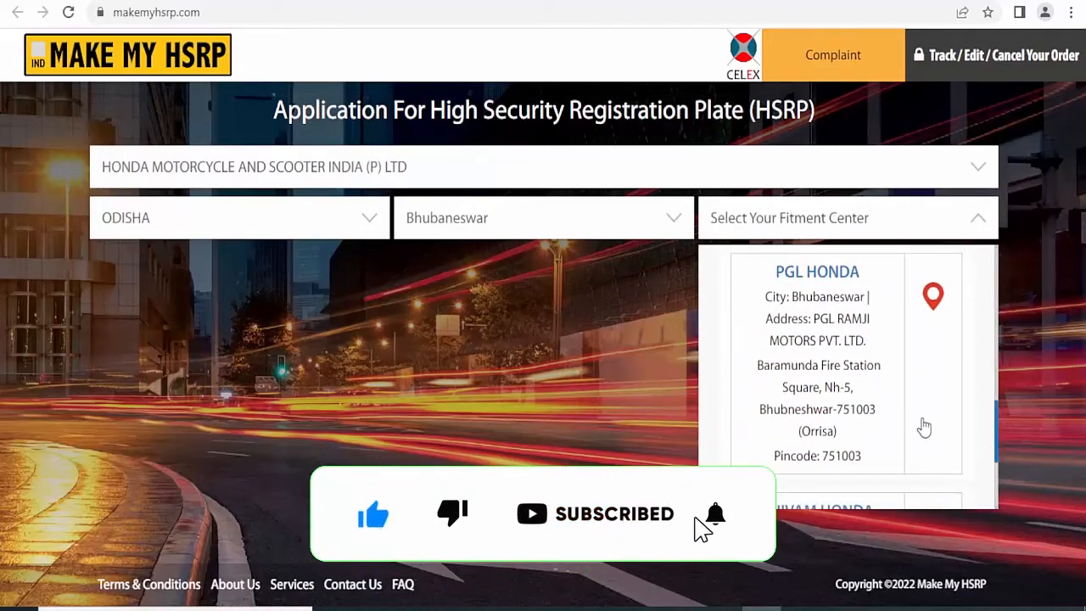
click(820, 359)
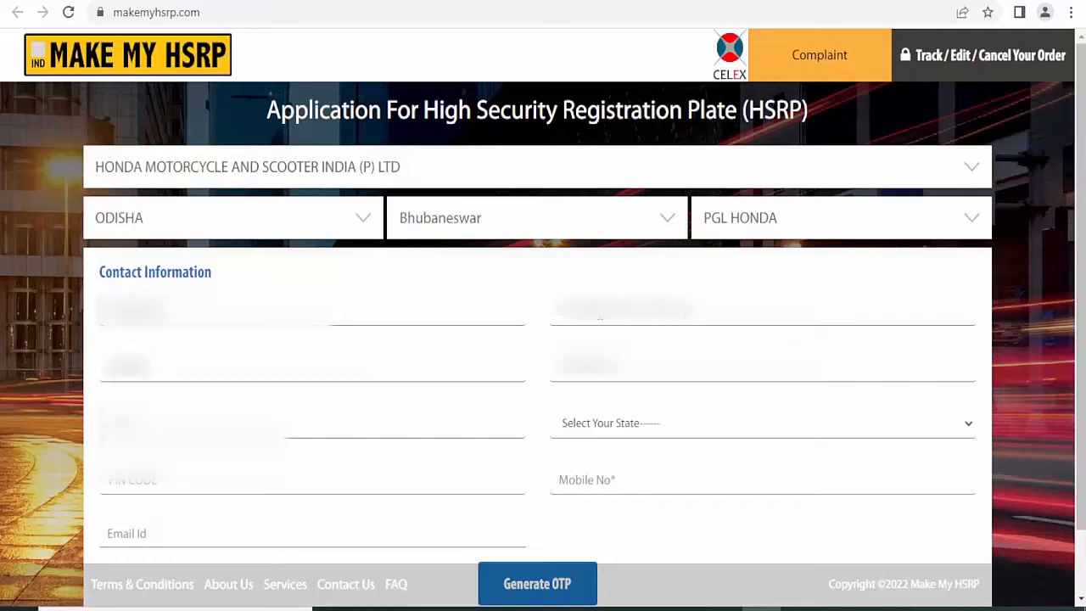
- Enter the owner's name and address, state ODISHA, PIN, mobile and e-mail, then request an OTP
text(kumarab)
text(abc)
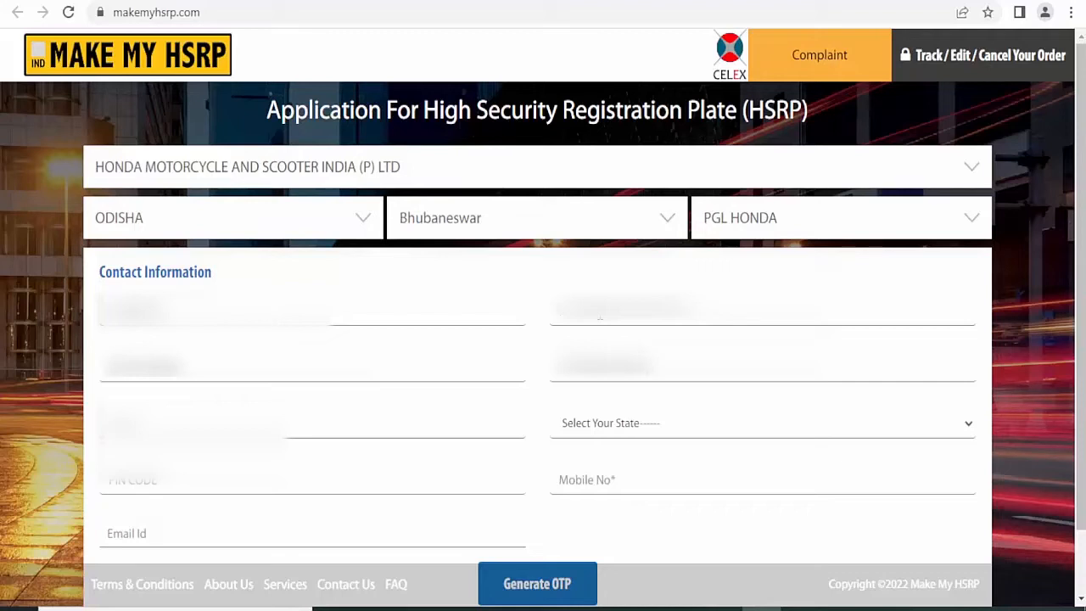
text(abc)
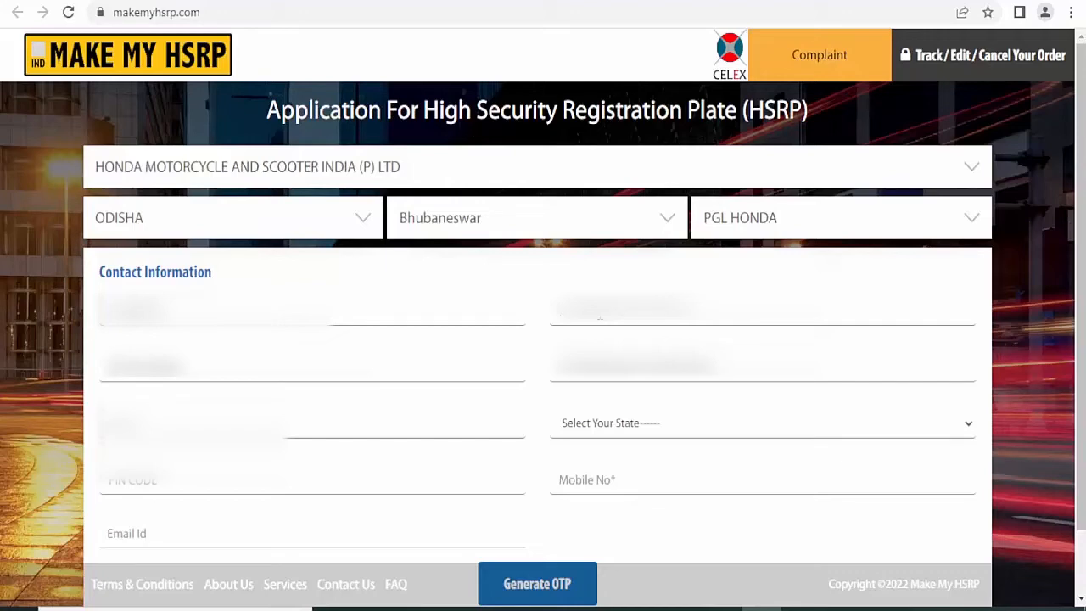
key(Tab)
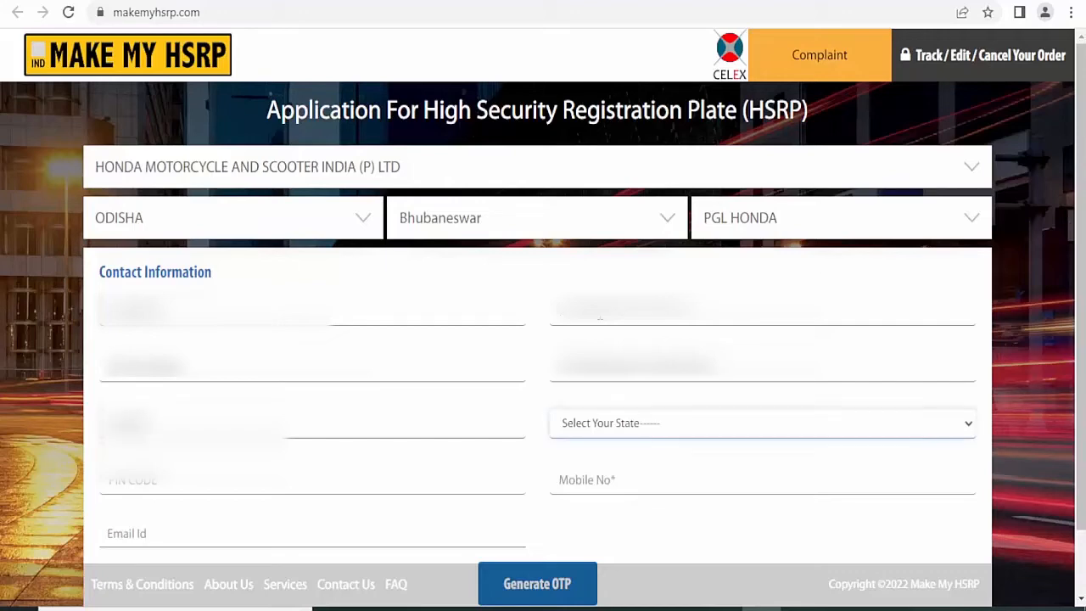
text(o)
text(7)
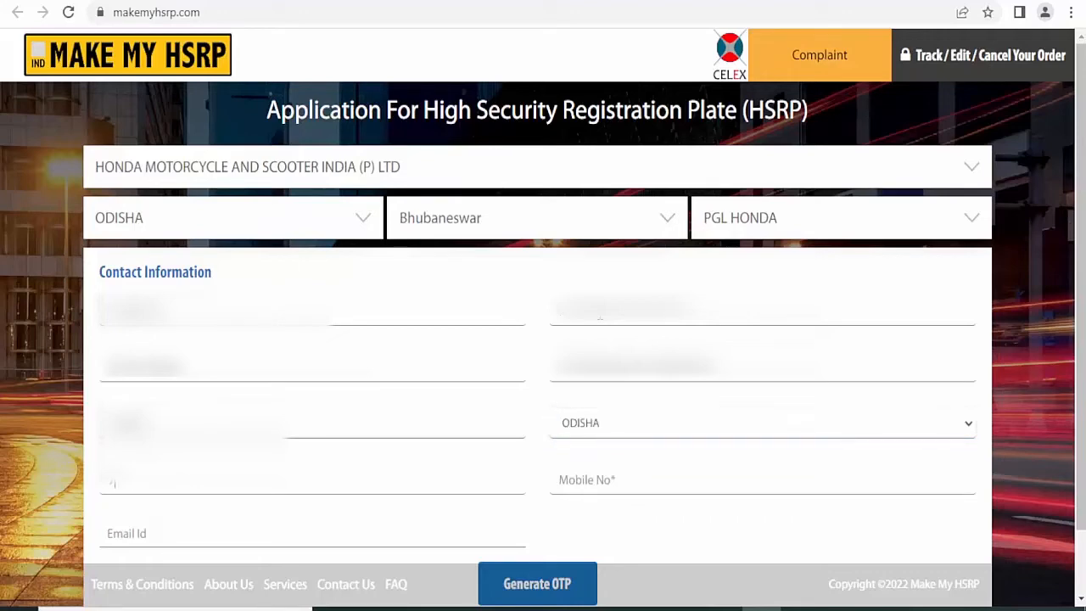
key(Tab)
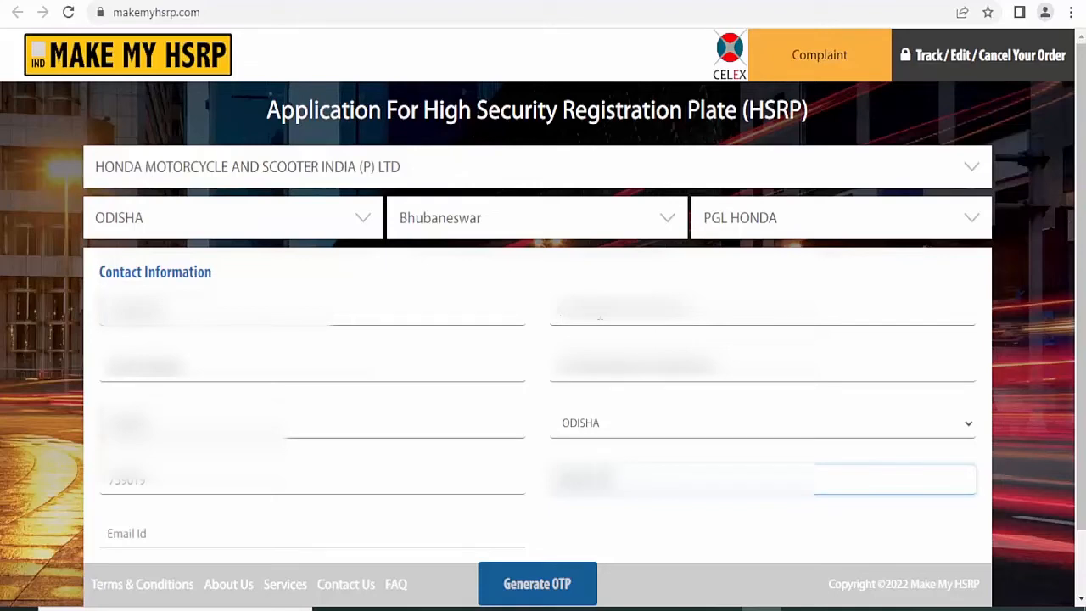
scroll(307, 409, down, 2)
key(Tab)
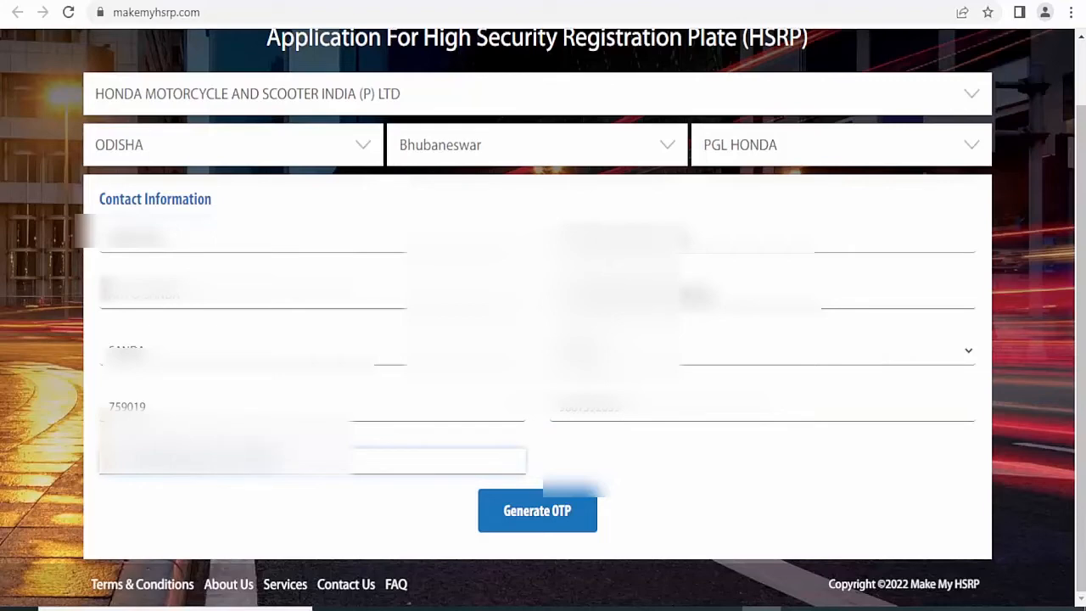
click(536, 514)
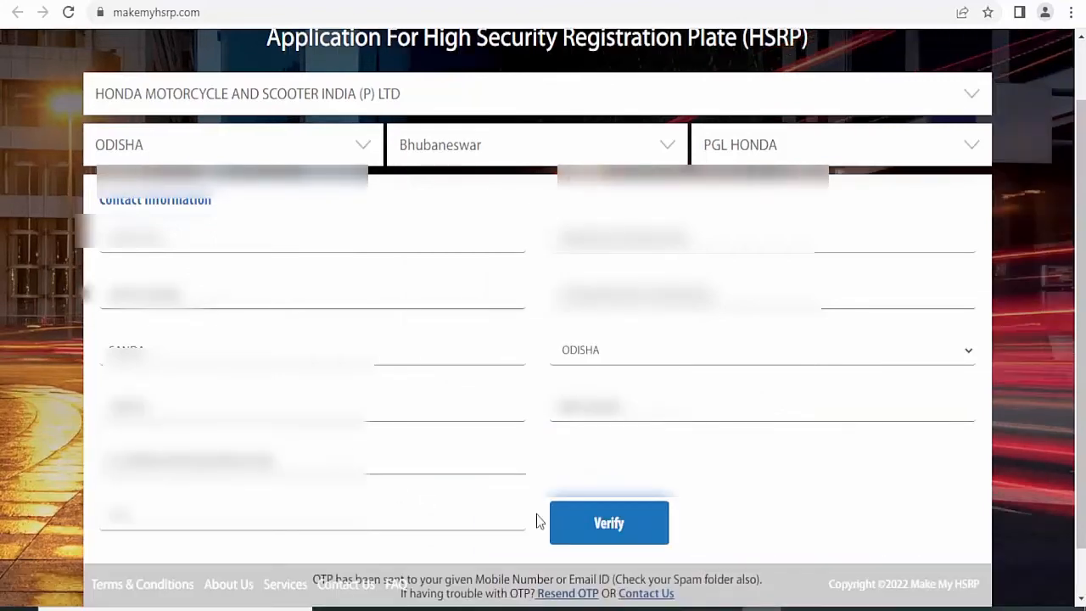
- Scroll down to the OTP verification field below the form
scroll(536, 521, down, 1)
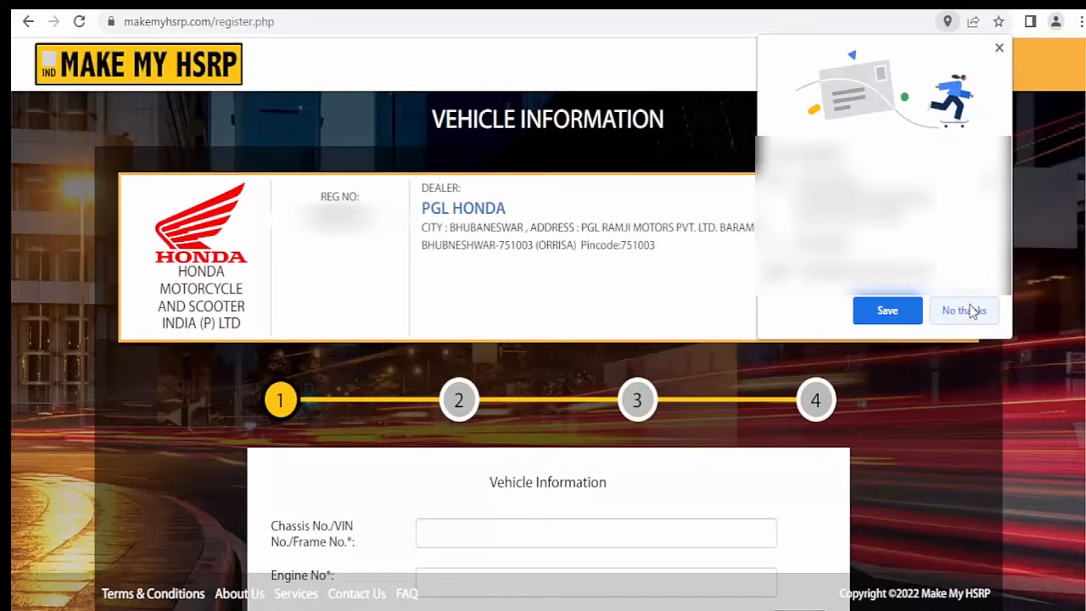
- Decline saving the address, enter chassis number ME0000000 and engine number 000, then continue
click(967, 311)
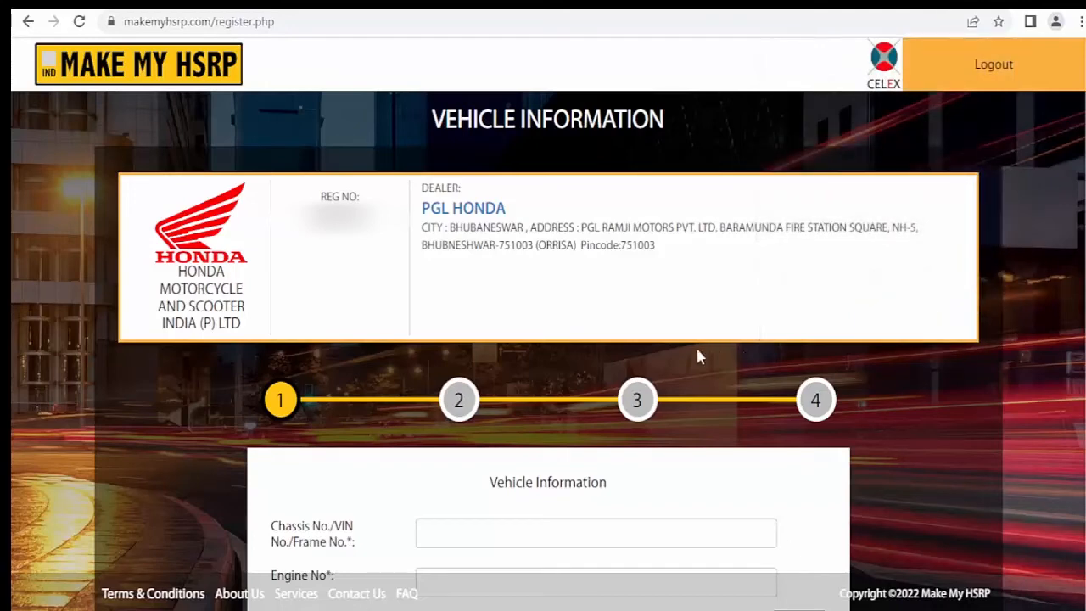
scroll(687, 359, down, 2)
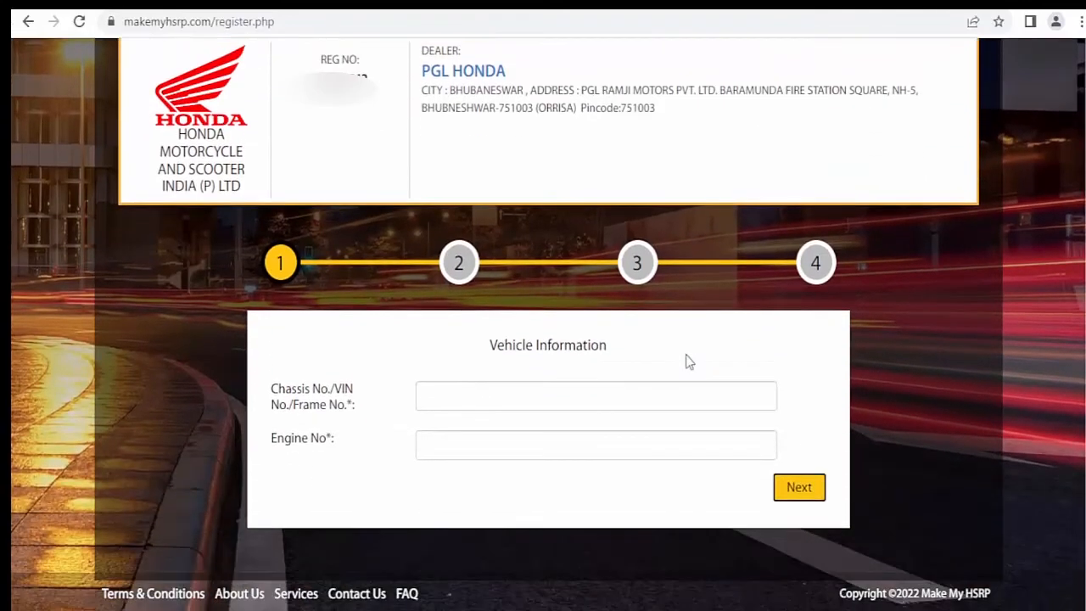
click(509, 392)
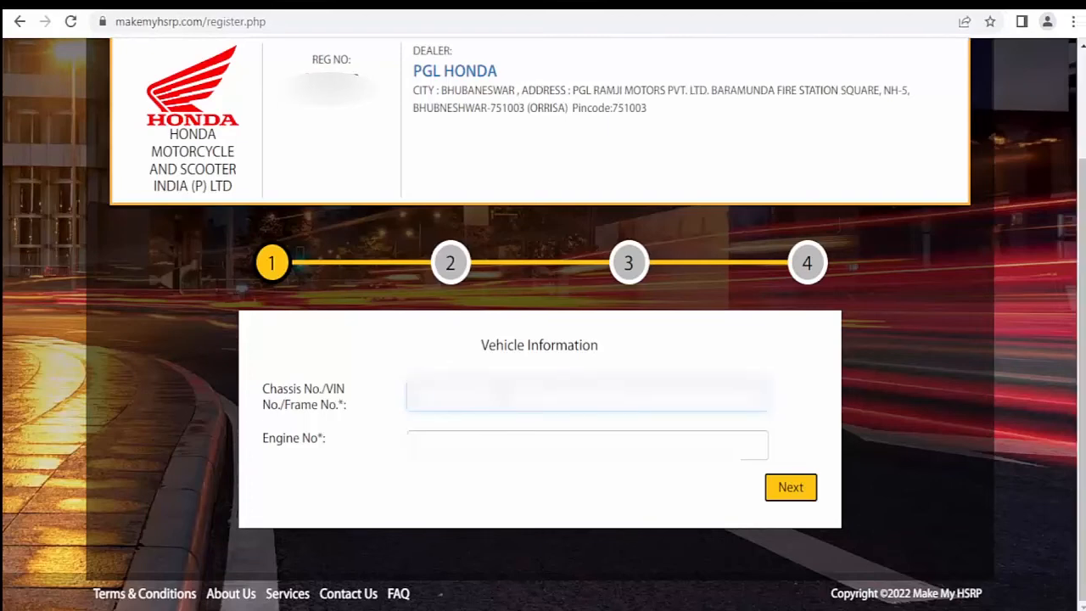
text(ME)
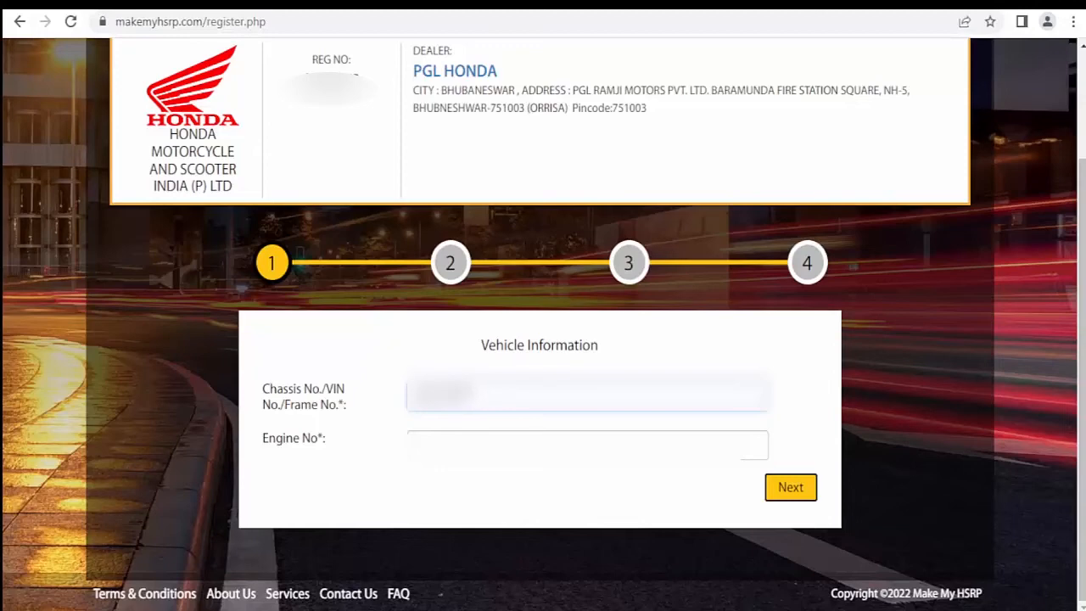
text(00000)
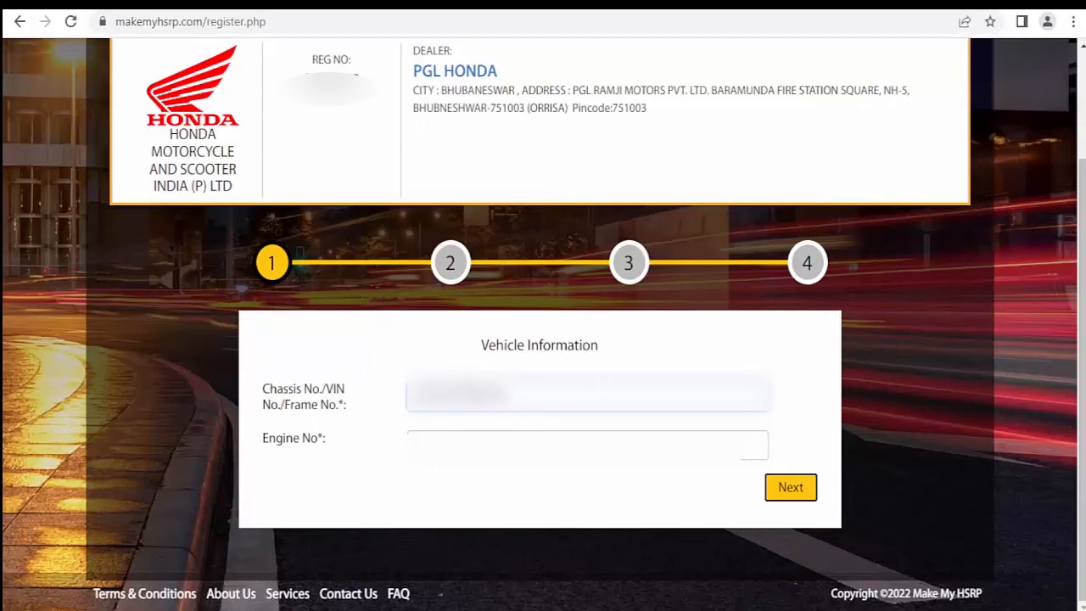
text(00)
click(507, 450)
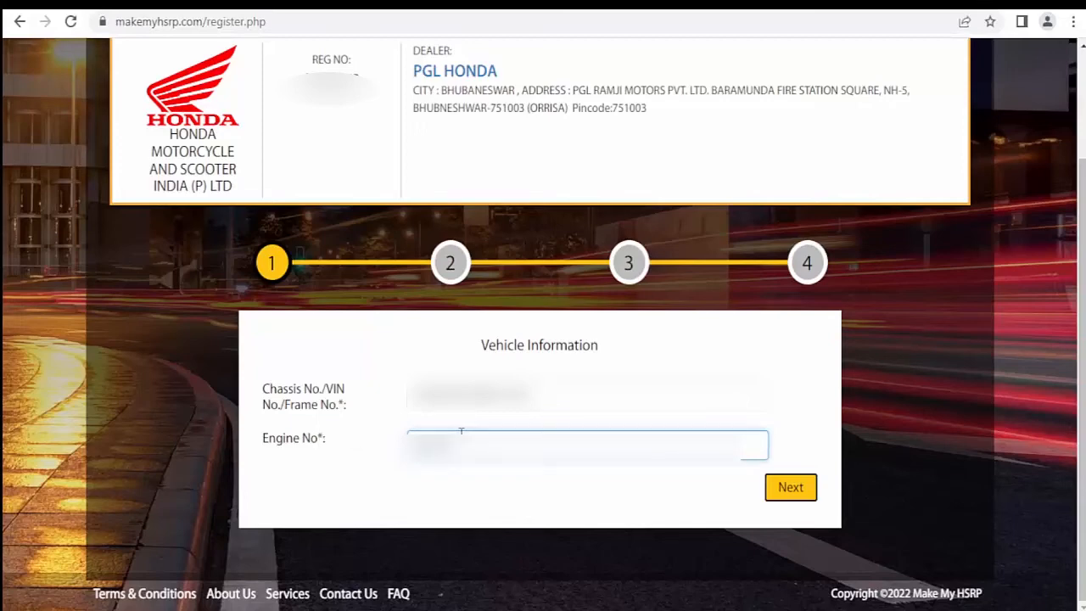
text(000)
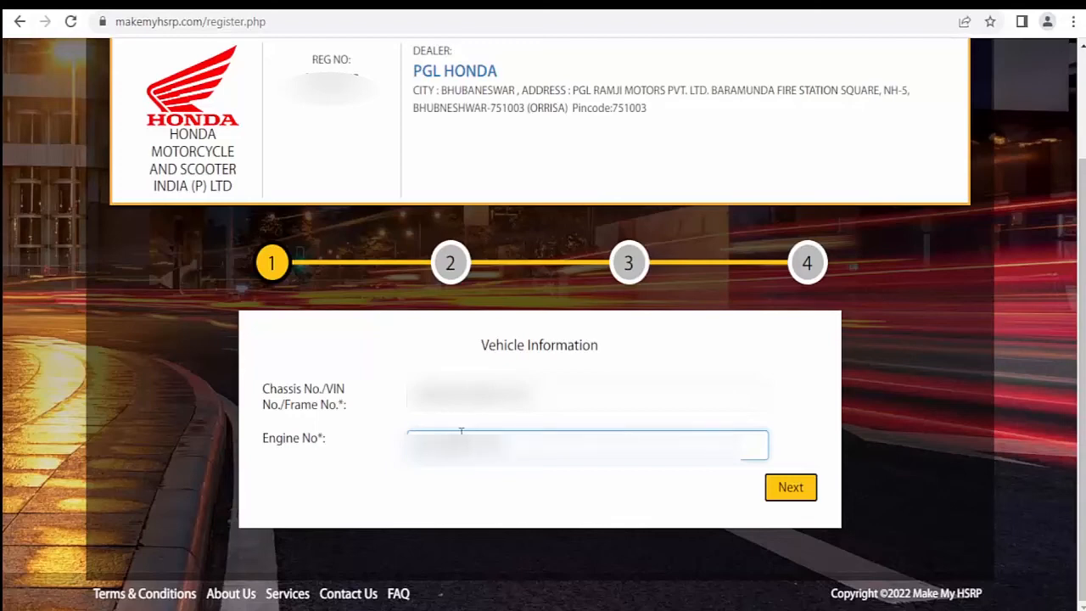
click(790, 489)
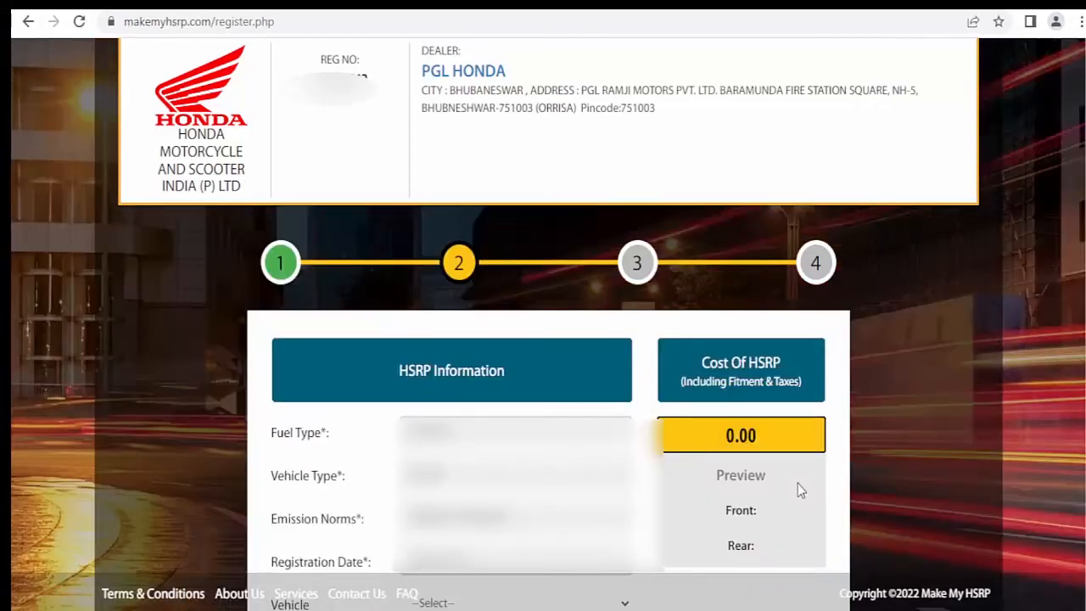
- Choose UNICORN as the vehicle model so the plate cost becomes ₹352.82, and continue to payment
scroll(797, 483, down, 2)
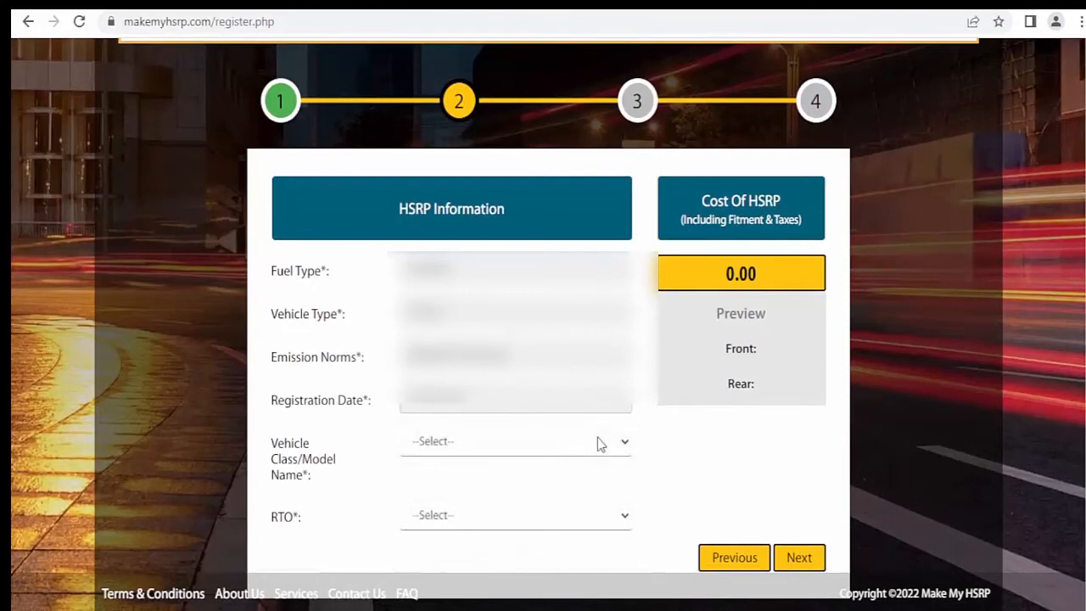
scroll(597, 443, down, 1)
click(556, 410)
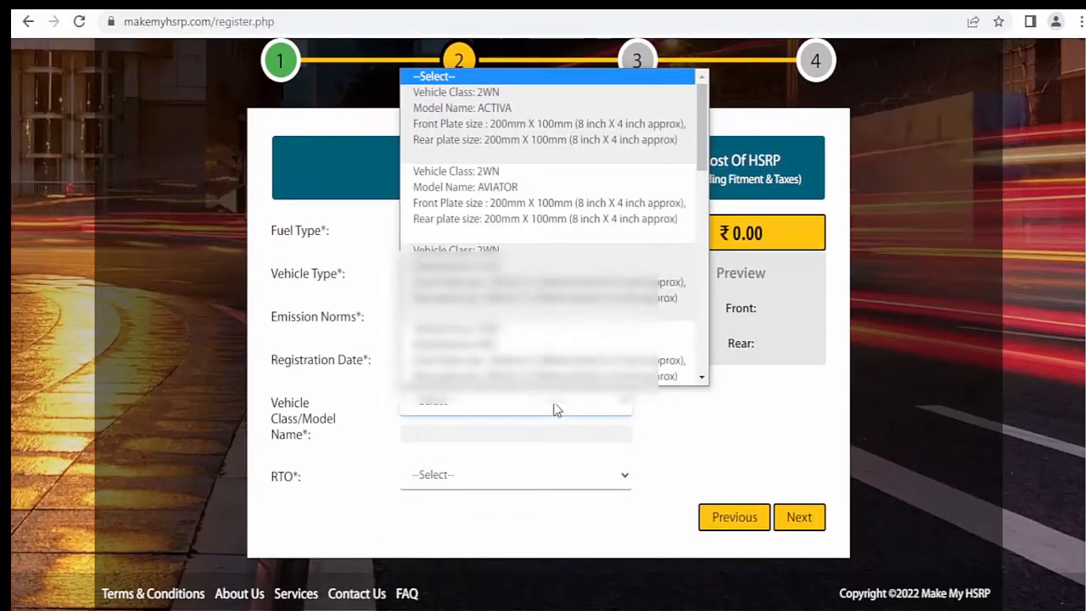
scroll(553, 244, down, 10)
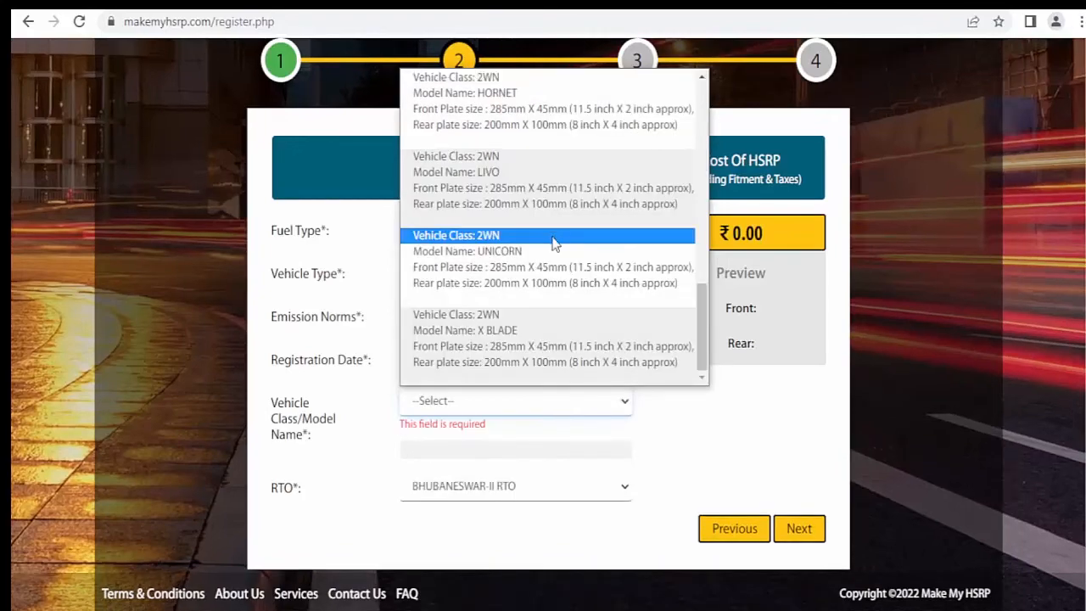
click(554, 237)
scroll(553, 244, down, 2)
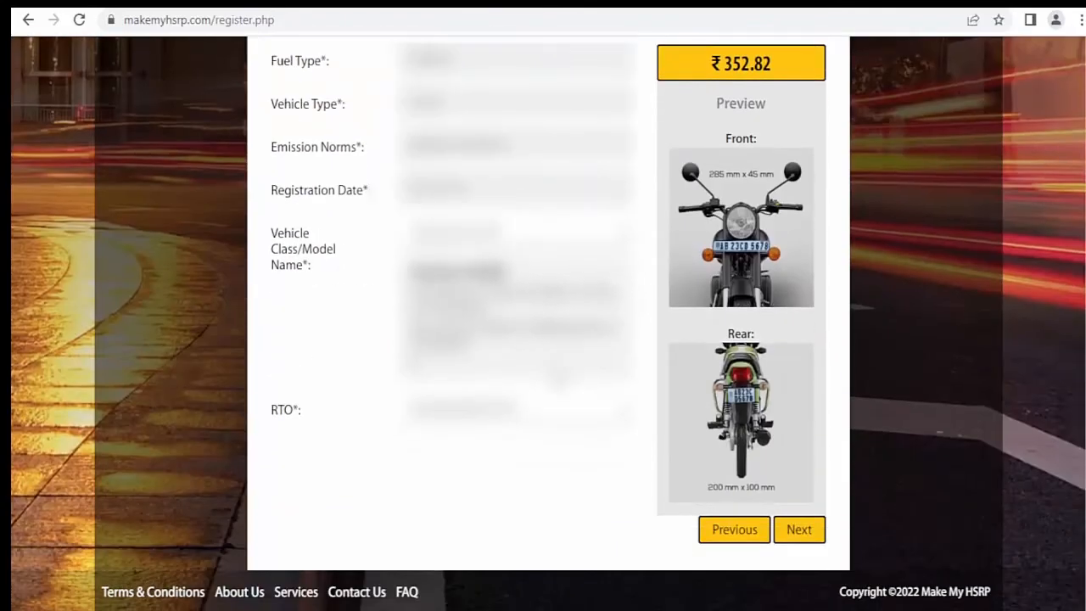
click(806, 540)
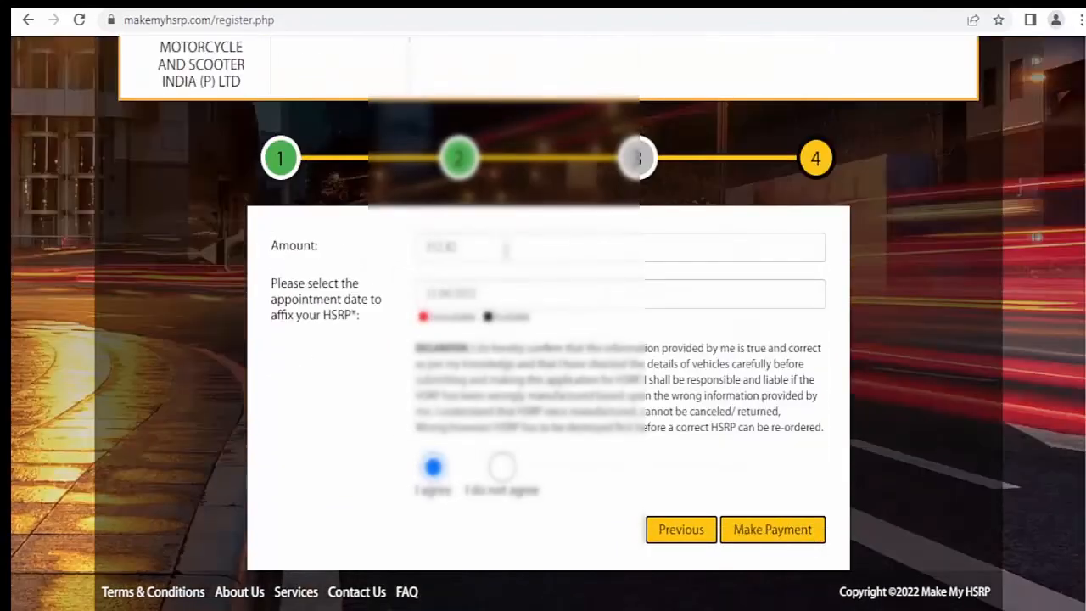
- Set the fitment appointment to 11 June 2022 and submit the ₹352.82 order for payment
double_click(477, 246)
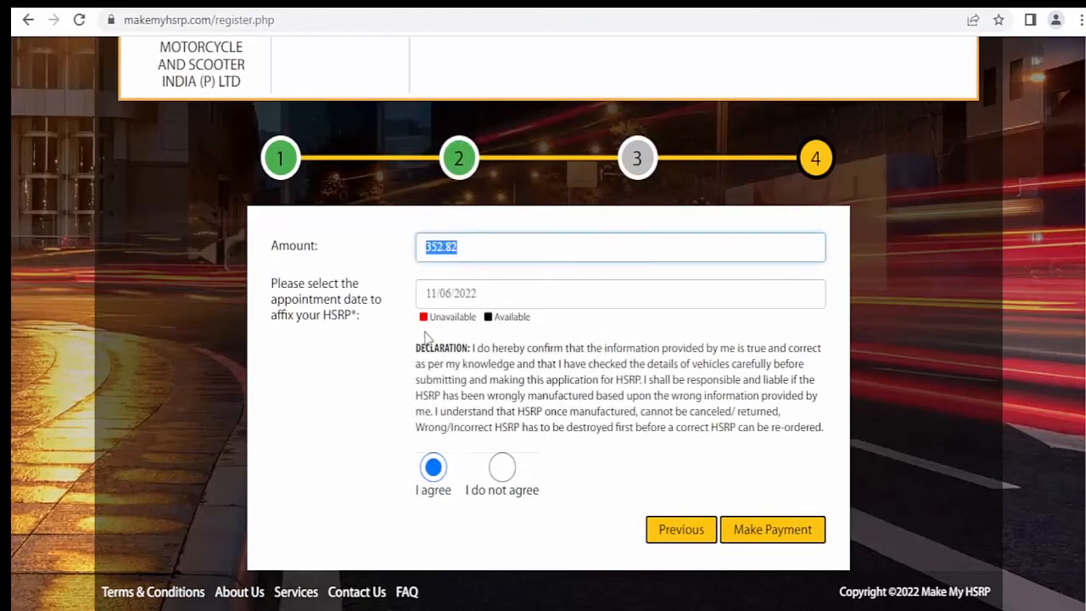
click(496, 297)
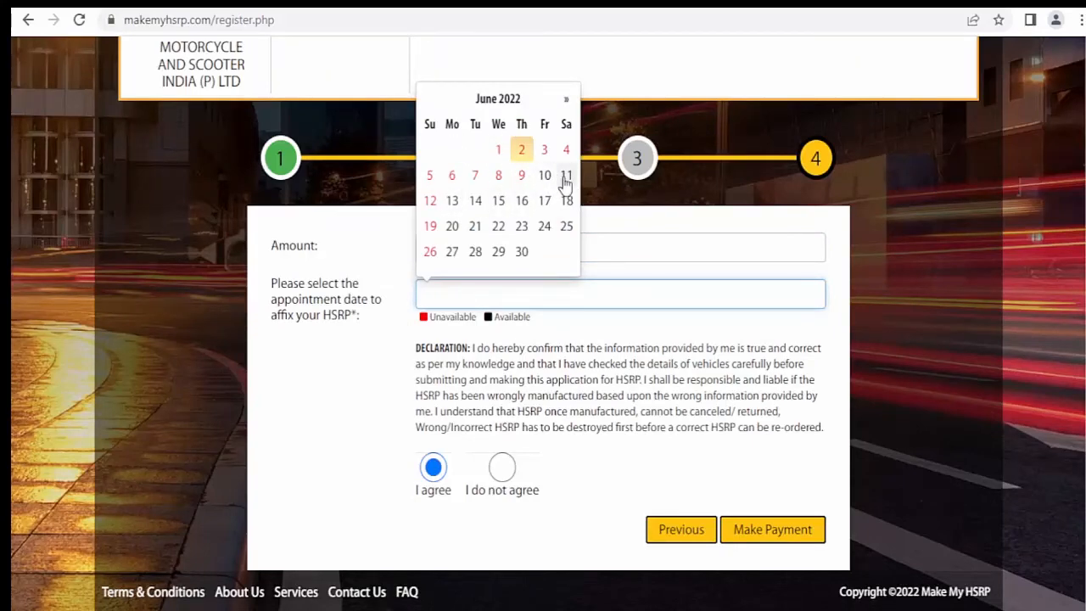
click(565, 176)
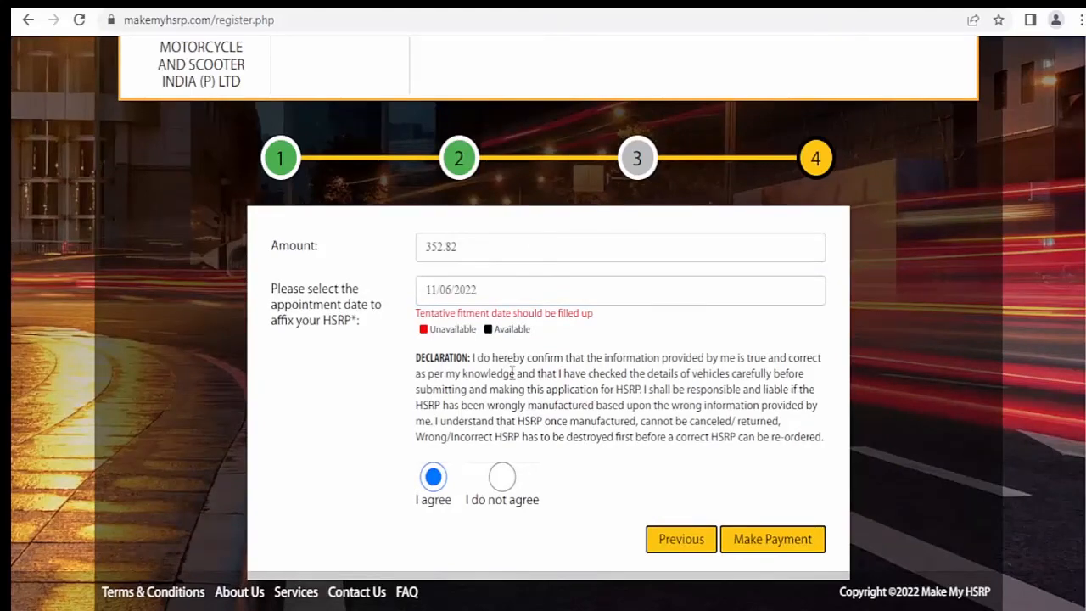
click(759, 540)
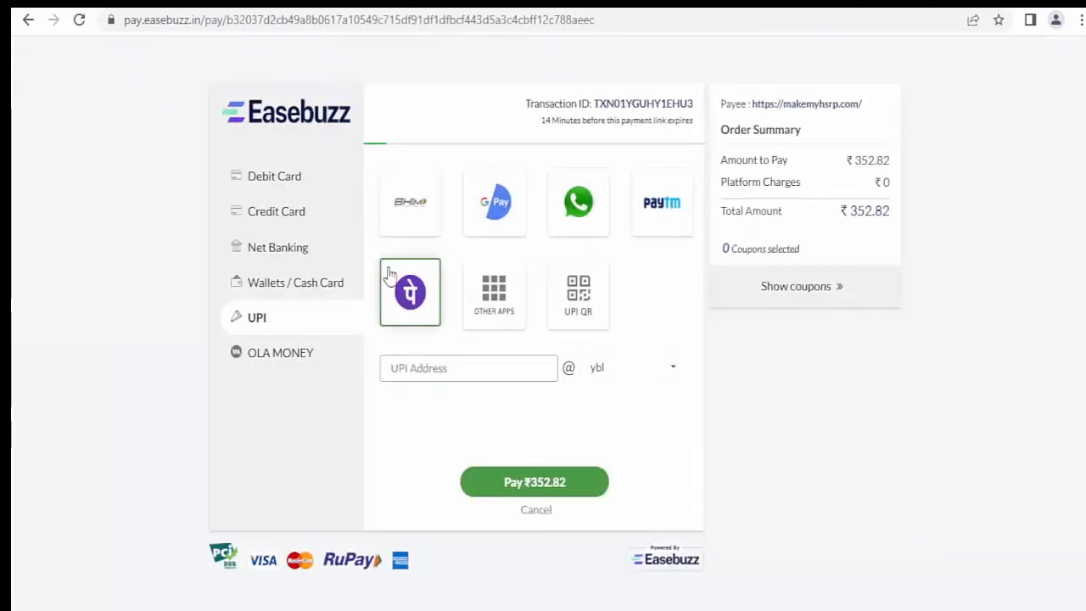
- Review the debit card, credit card, net banking and wallet options, then pay ₹352.82 via UPI with PhonePe
click(281, 185)
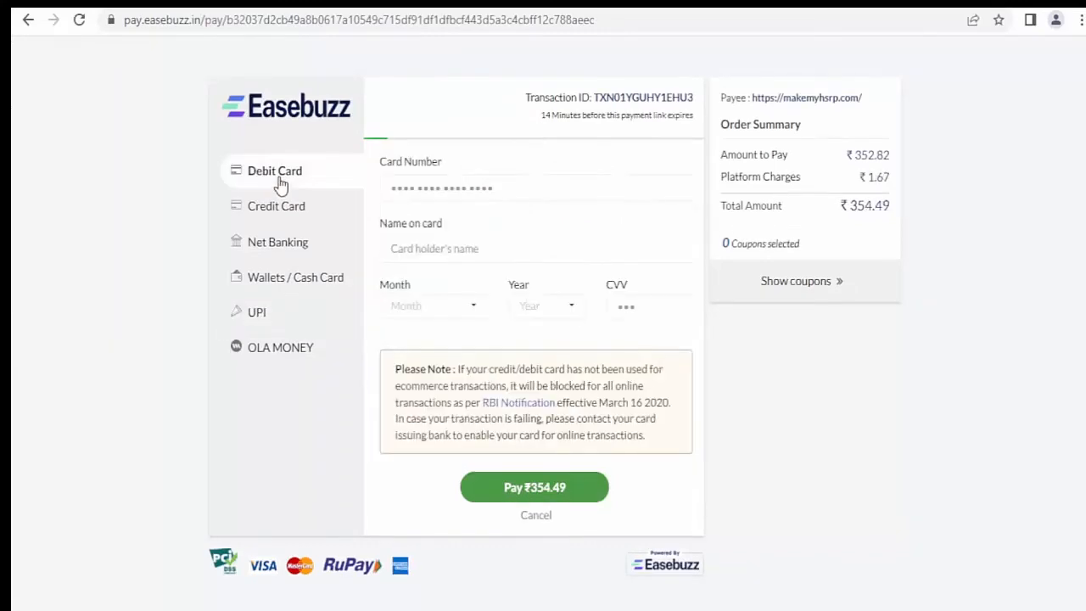
click(280, 208)
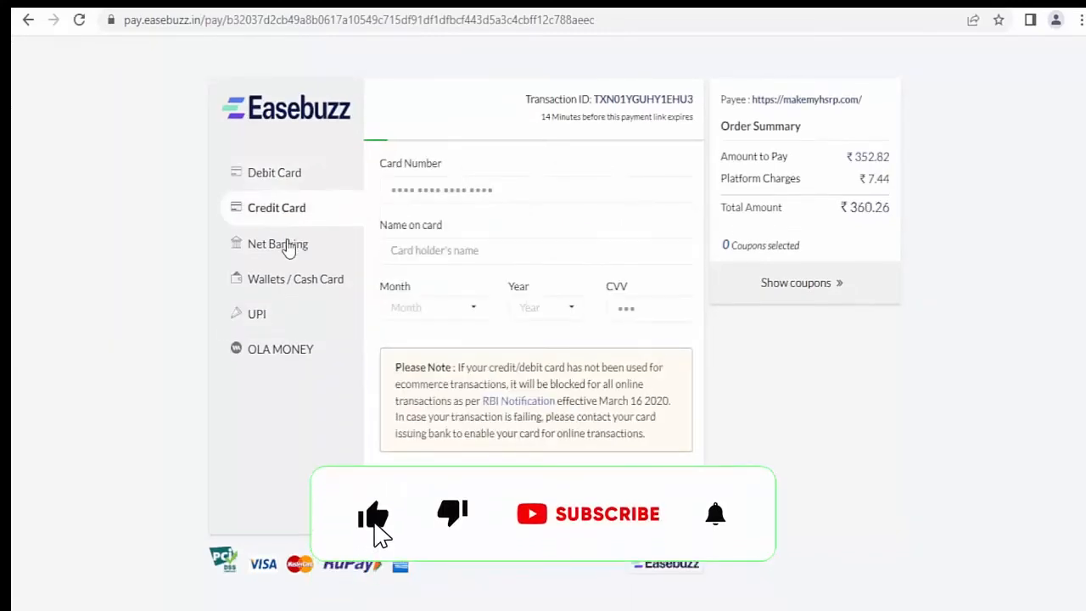
click(285, 248)
click(293, 292)
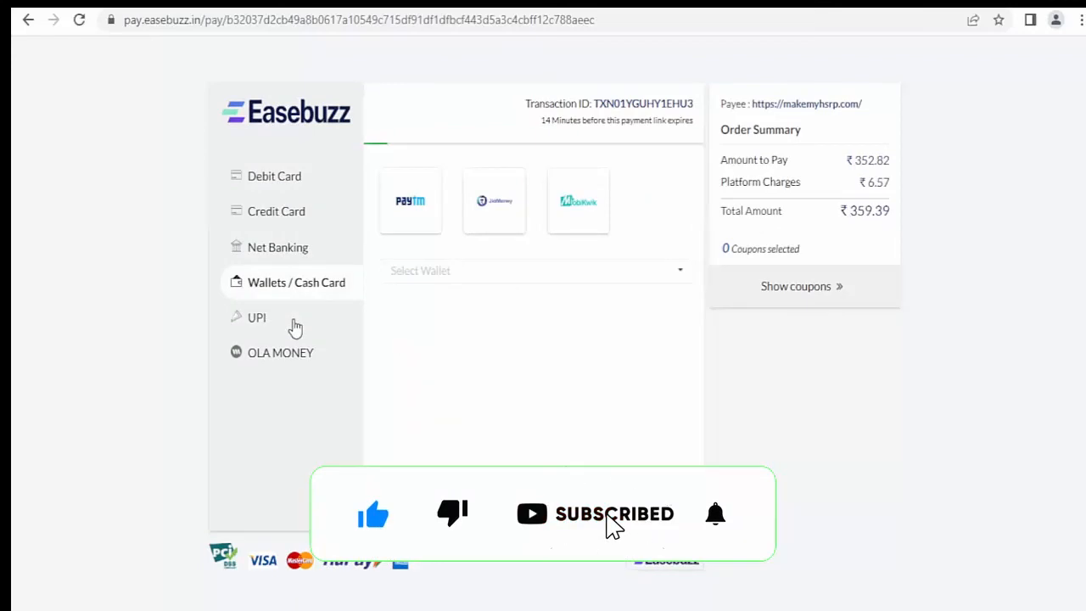
click(294, 326)
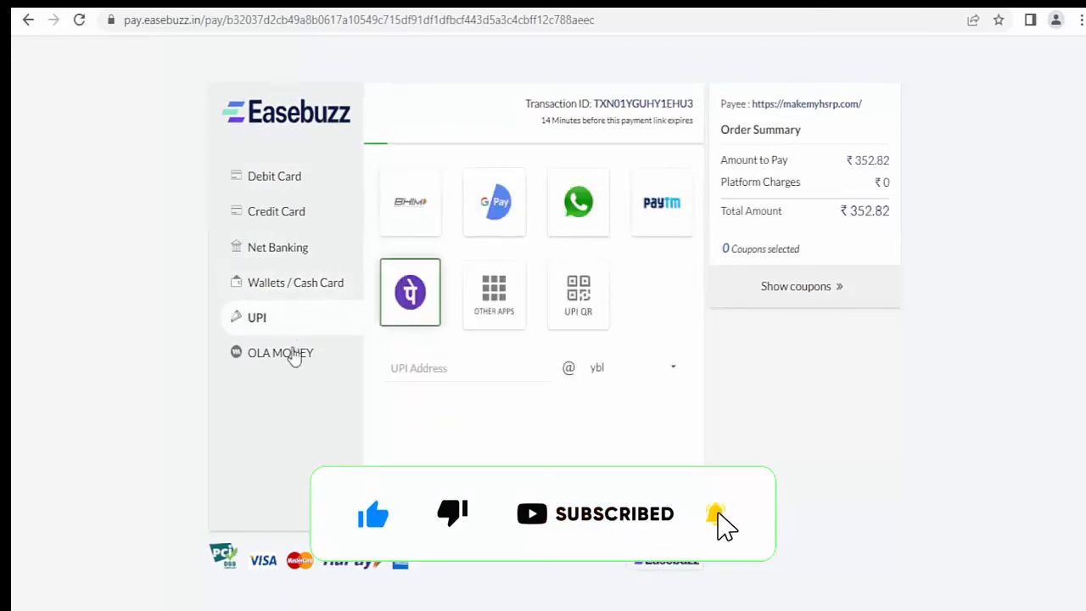
click(274, 175)
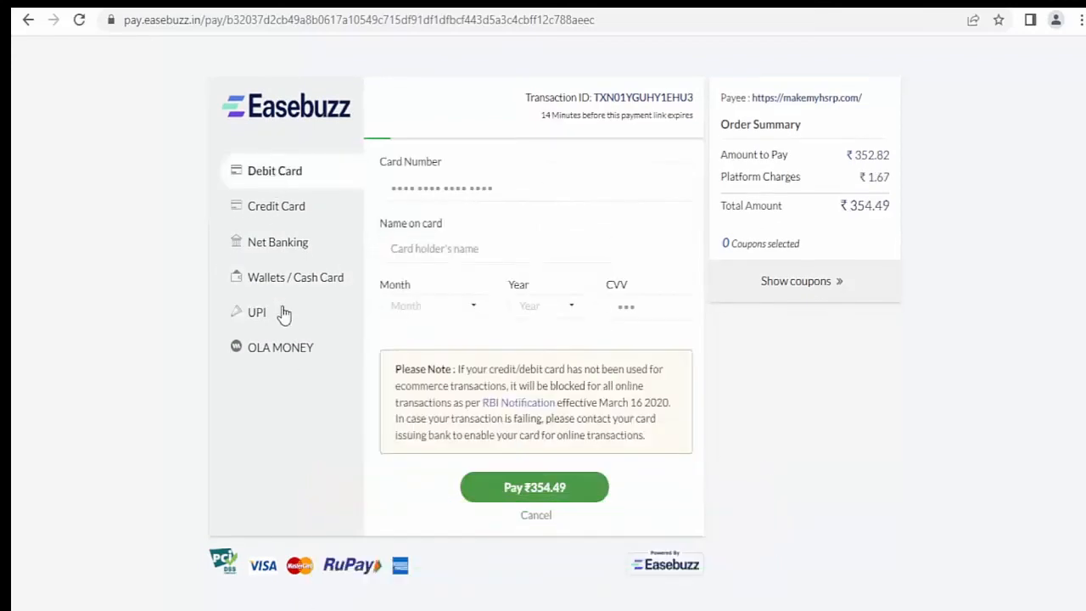
click(284, 314)
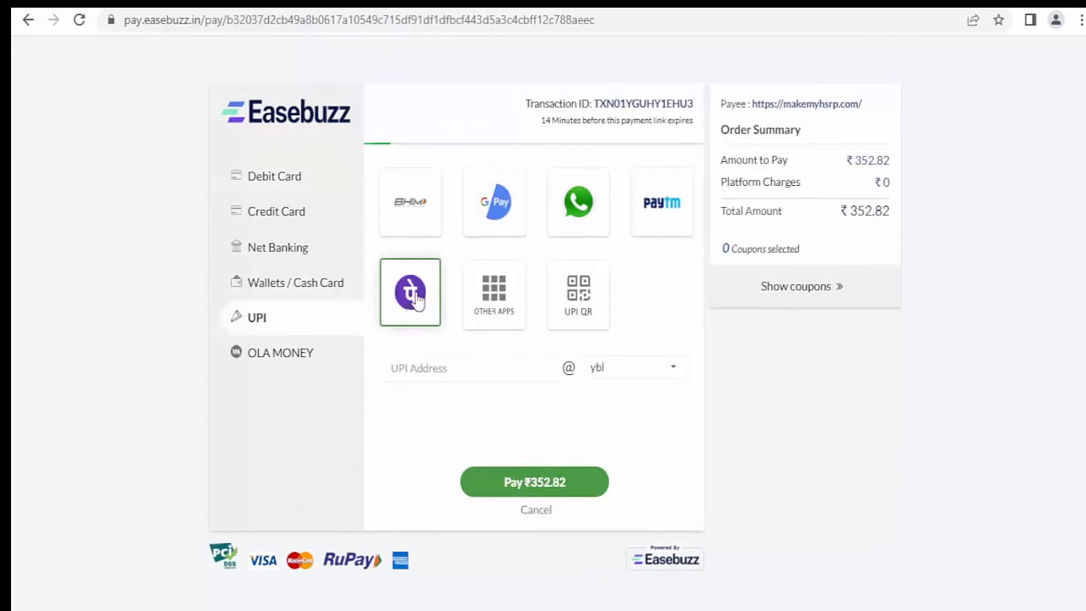
click(562, 477)
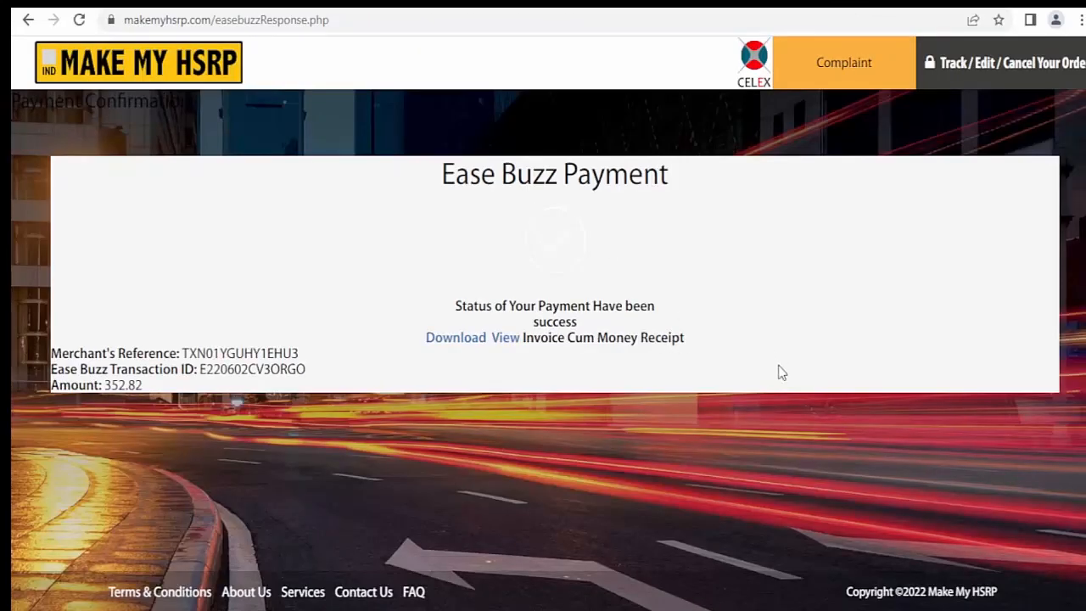
- Download the Invoice Cum Money Receipt PDF and view it
click(469, 339)
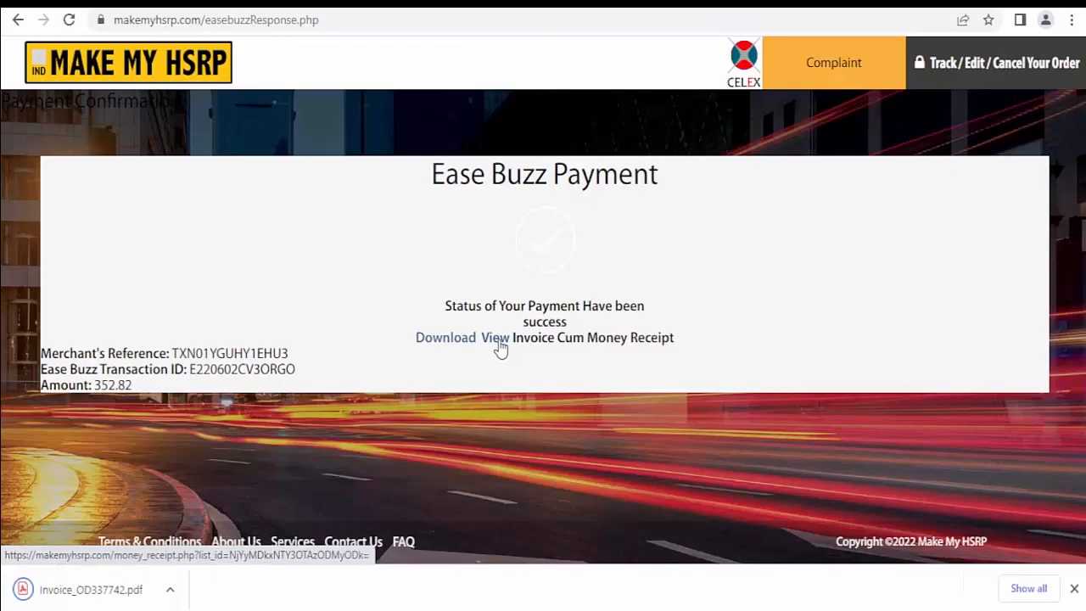
click(497, 339)
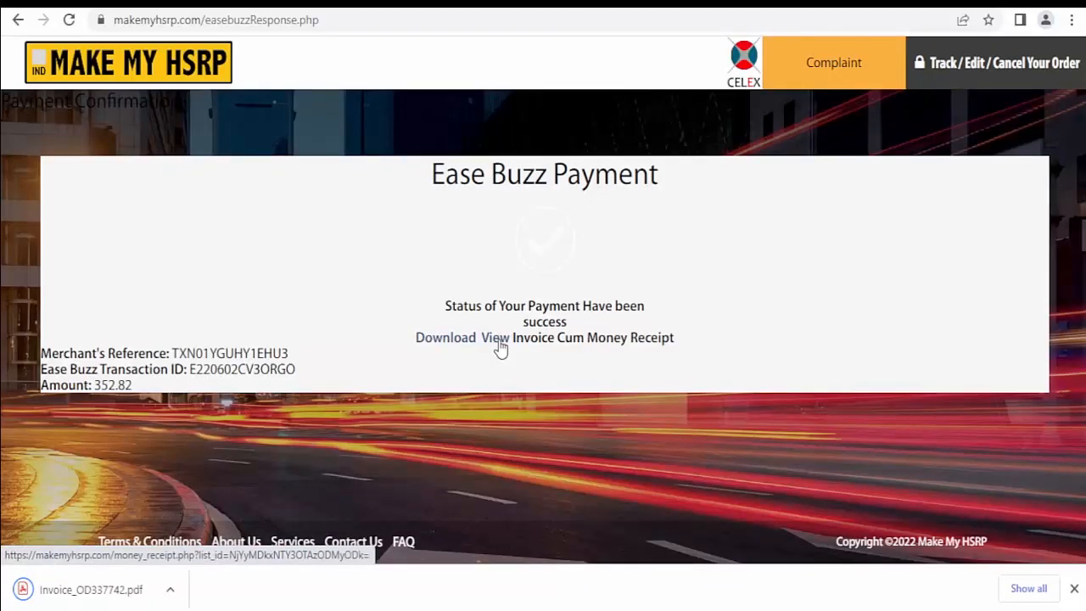